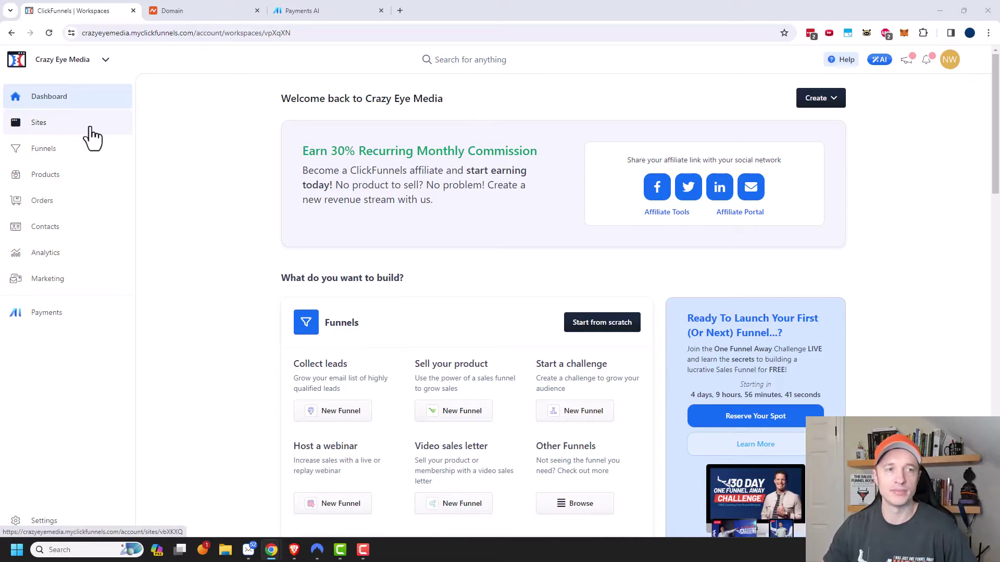
- Open the site's Domains list, where crazyeyemedia.myclickfunnels.com shows Connected, after a glance at Namecheap
{"action": "left_click", "coordinate": [56, 128]}
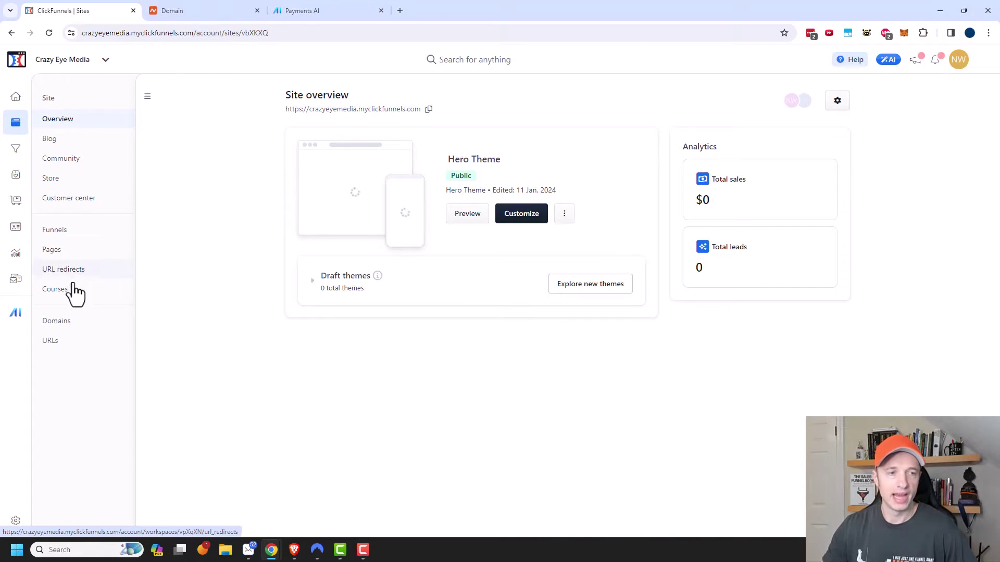
{"action": "left_click", "coordinate": [80, 334]}
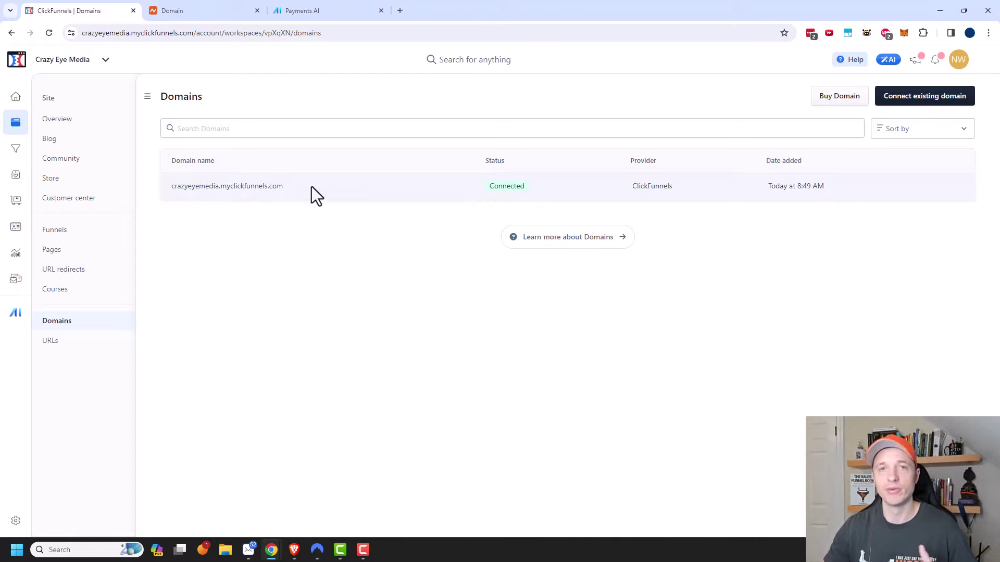
{"action": "left_click", "coordinate": [224, 11]}
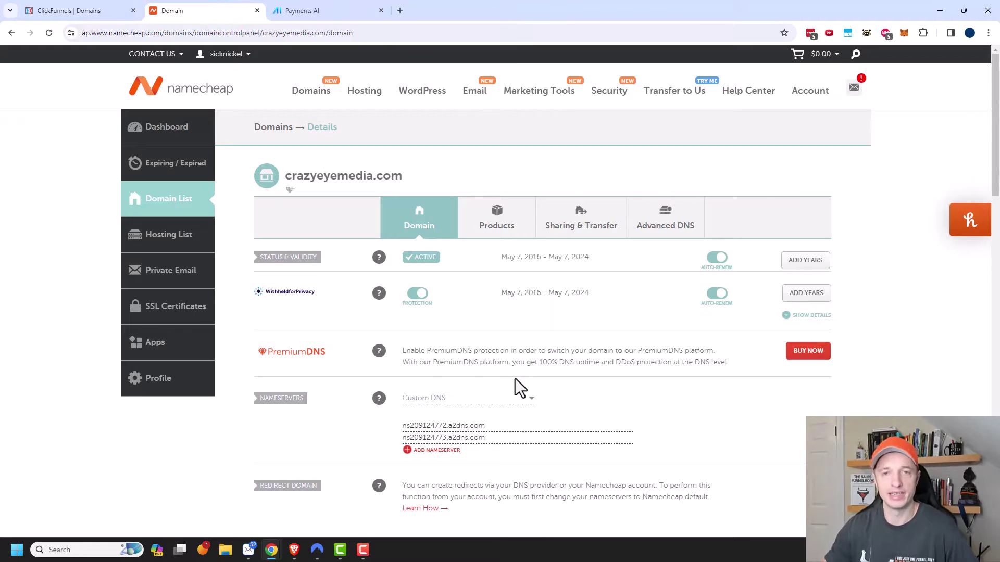
{"action": "left_click", "coordinate": [57, 10]}
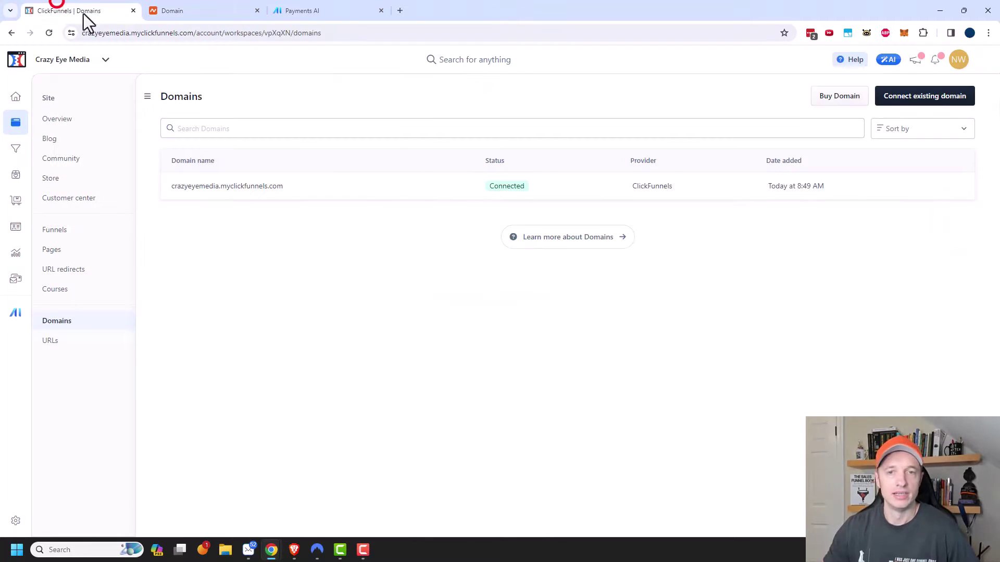
- Start connecting an existing domain and paste crazyeyemedia.com, copied from the Namecheap tab, into the field
{"action": "left_click", "coordinate": [939, 103]}
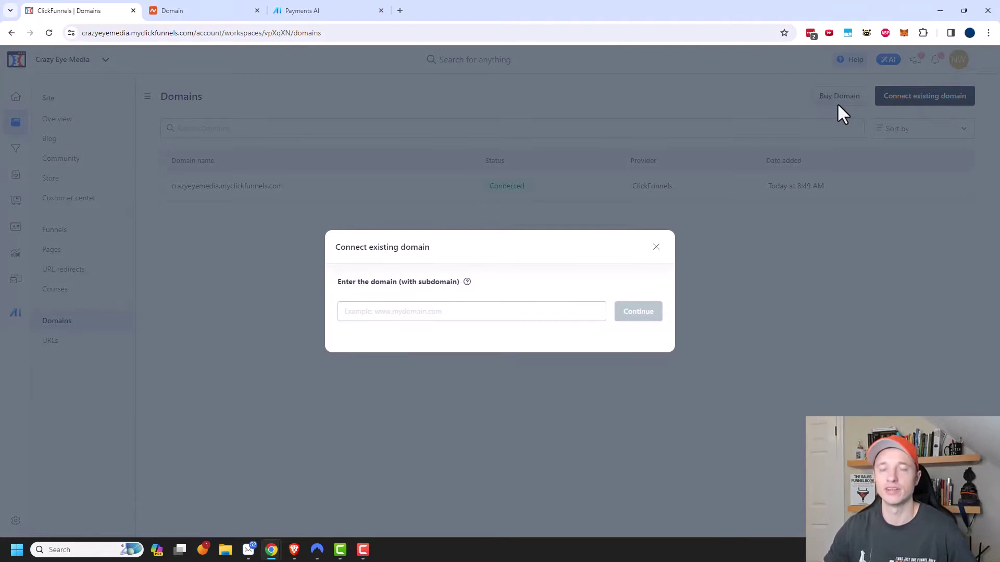
{"action": "left_click", "coordinate": [218, 12]}
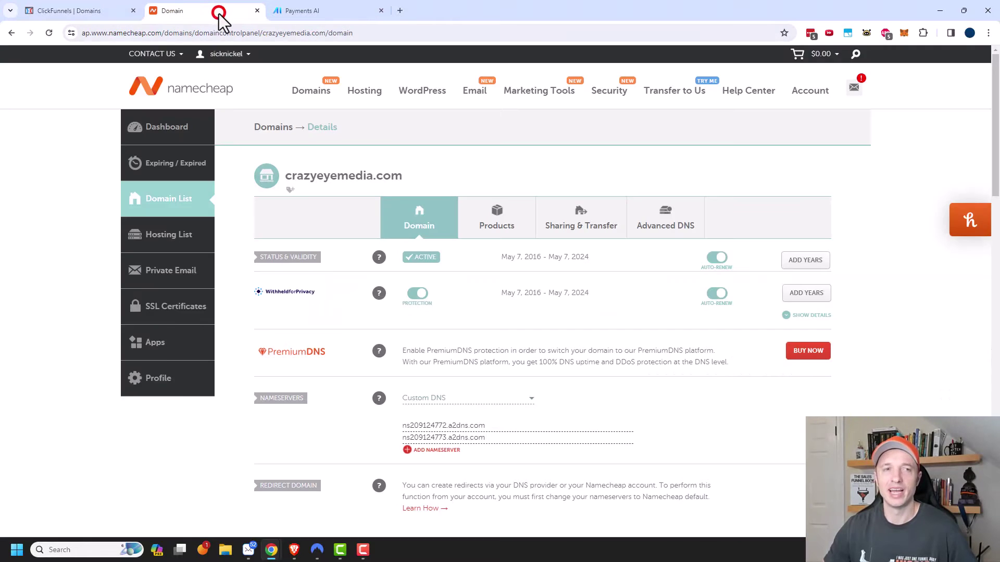
{"action": "left_click", "coordinate": [83, 8]}
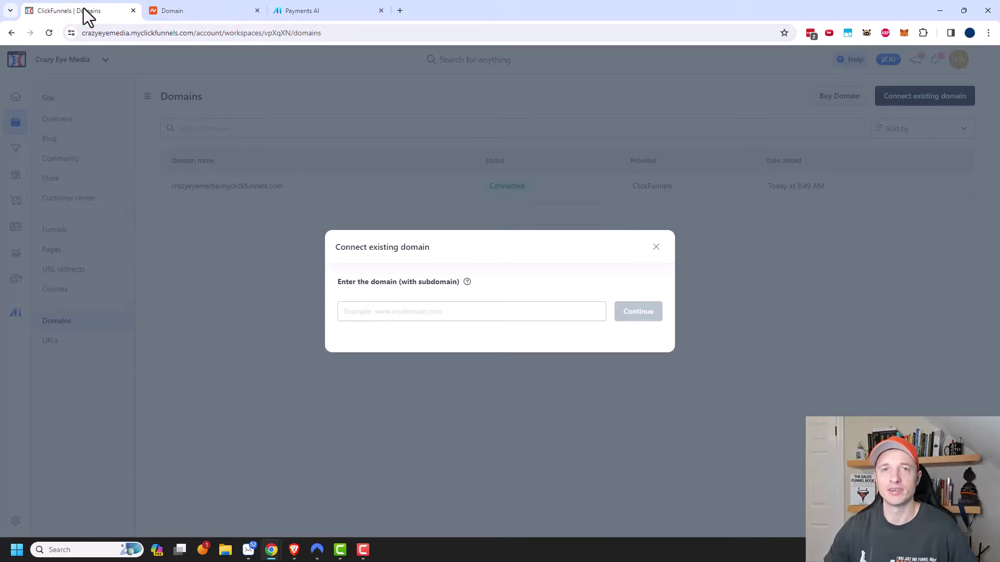
{"action": "left_click", "coordinate": [180, 12]}
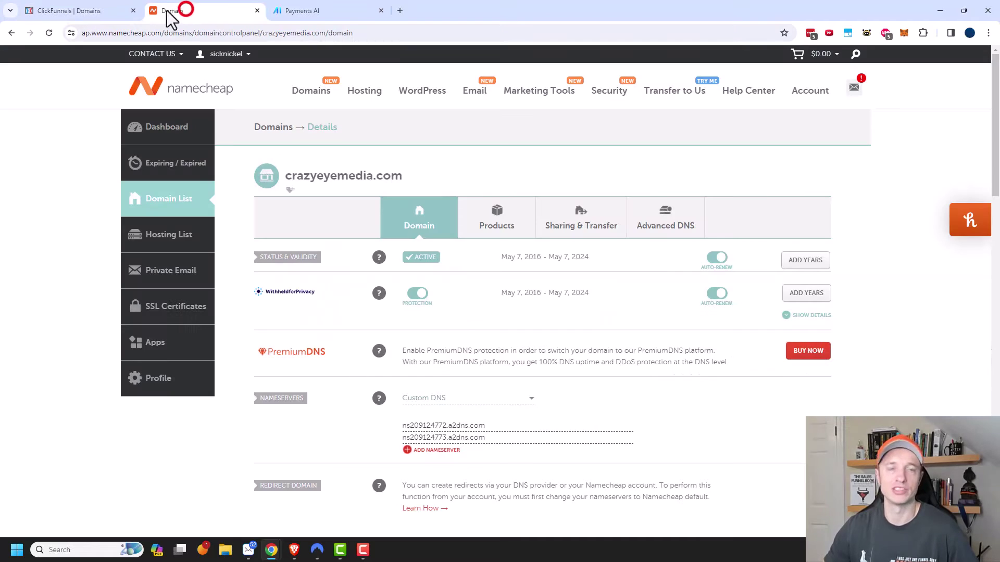
{"action": "left_click", "coordinate": [83, 10]}
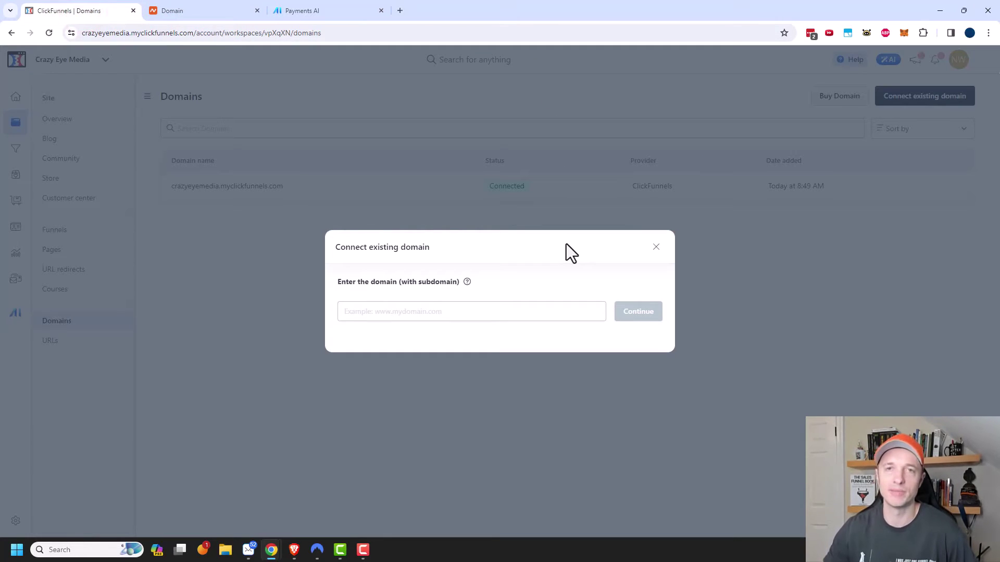
{"action": "left_click", "coordinate": [207, 12]}
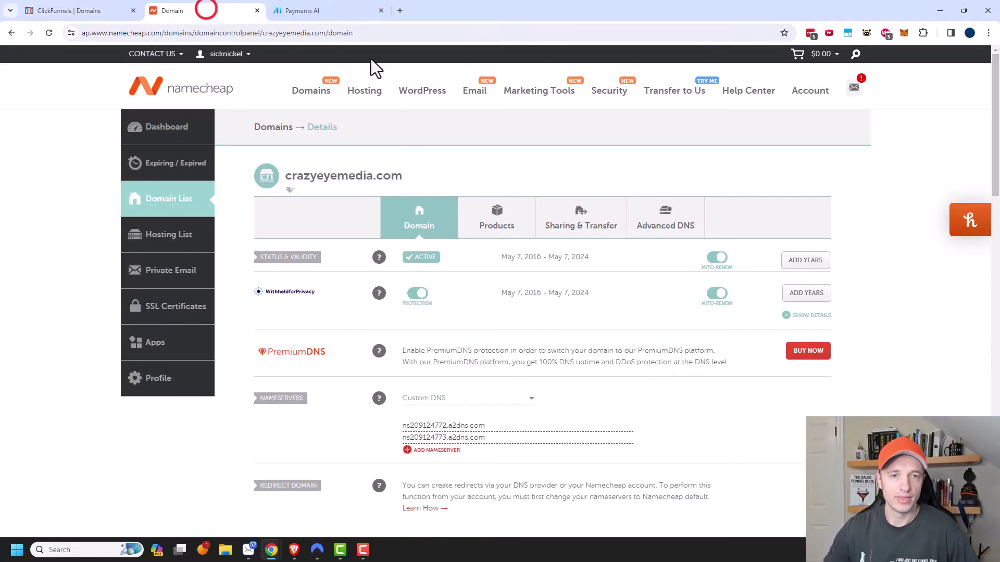
{"action": "left_click_drag", "start_coordinate": [415, 177], "coordinate": [286, 177]}
{"action": "key", "text": "ctrl+c"}
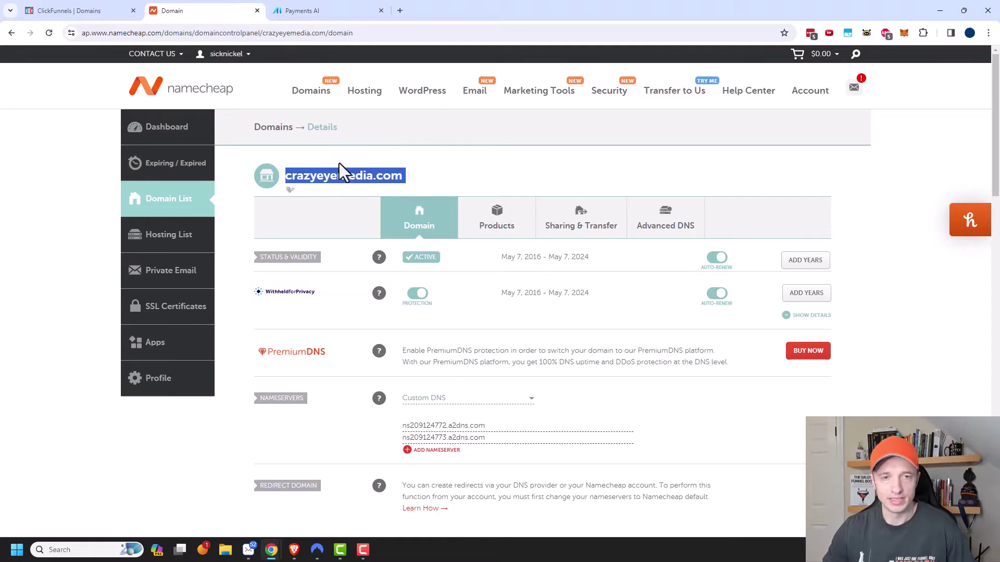
{"action": "left_click", "coordinate": [54, 11]}
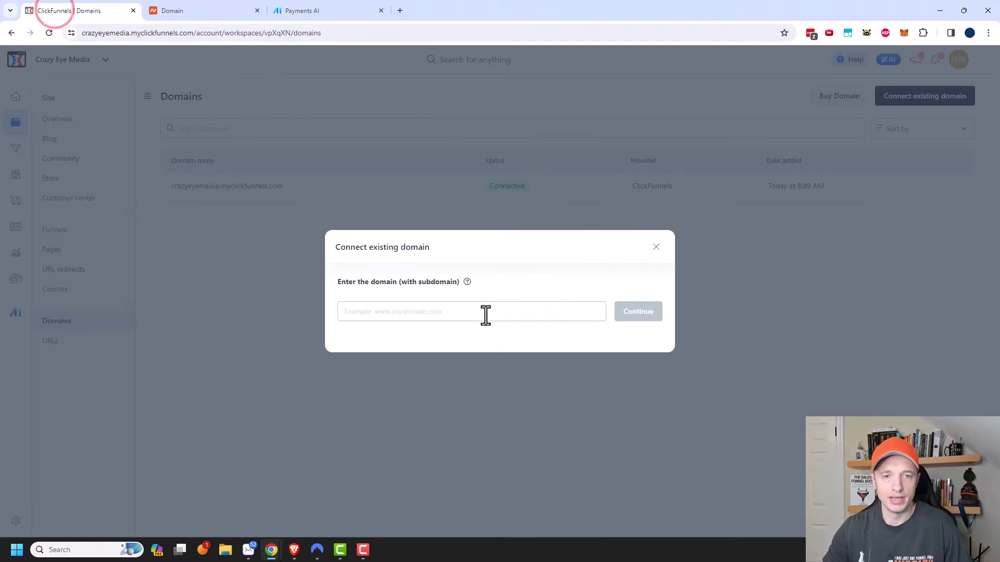
{"action": "left_click", "coordinate": [431, 315]}
{"action": "key", "text": "ctrl+v"}
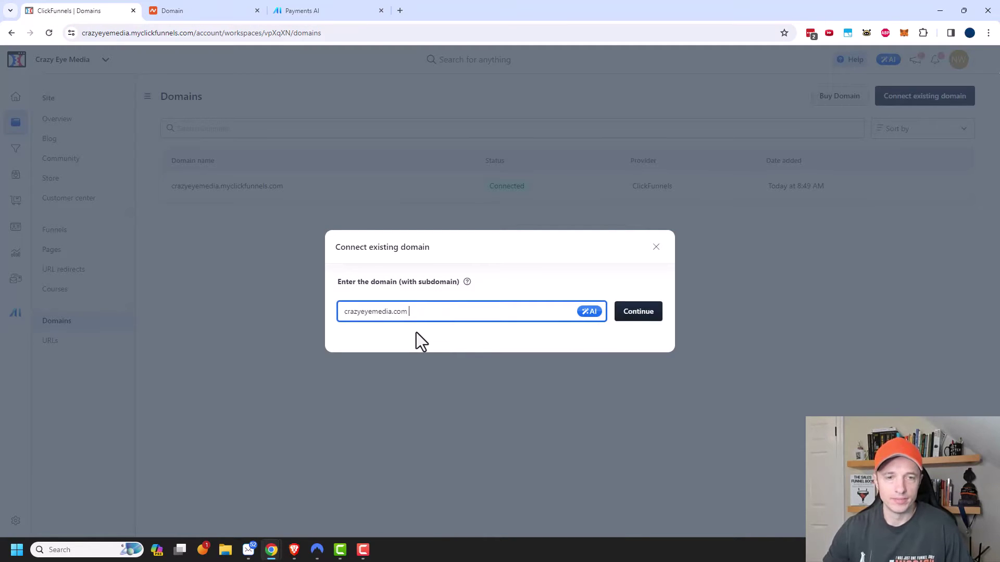
{"action": "left_click", "coordinate": [341, 312]}
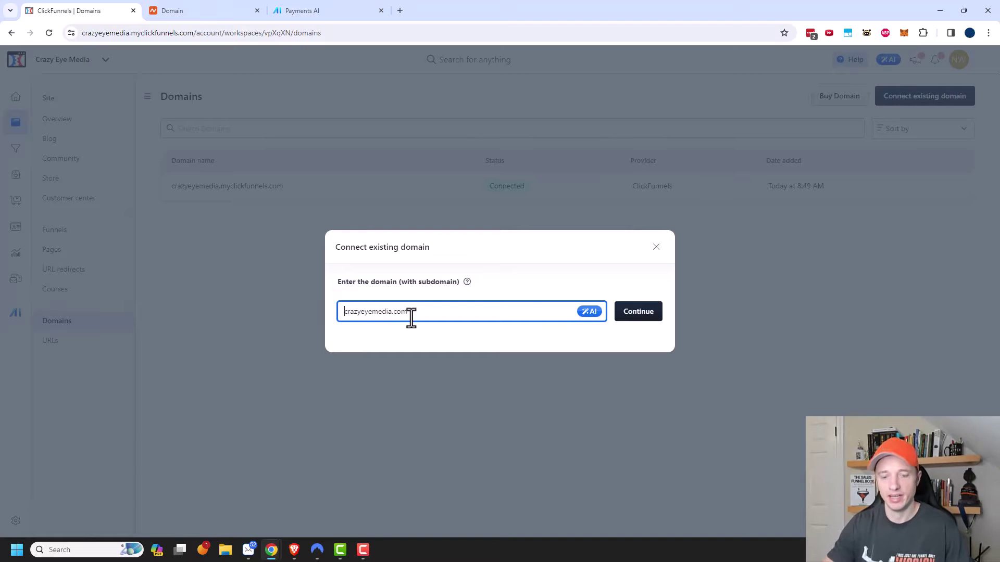
{"action": "type", "text": "www."}
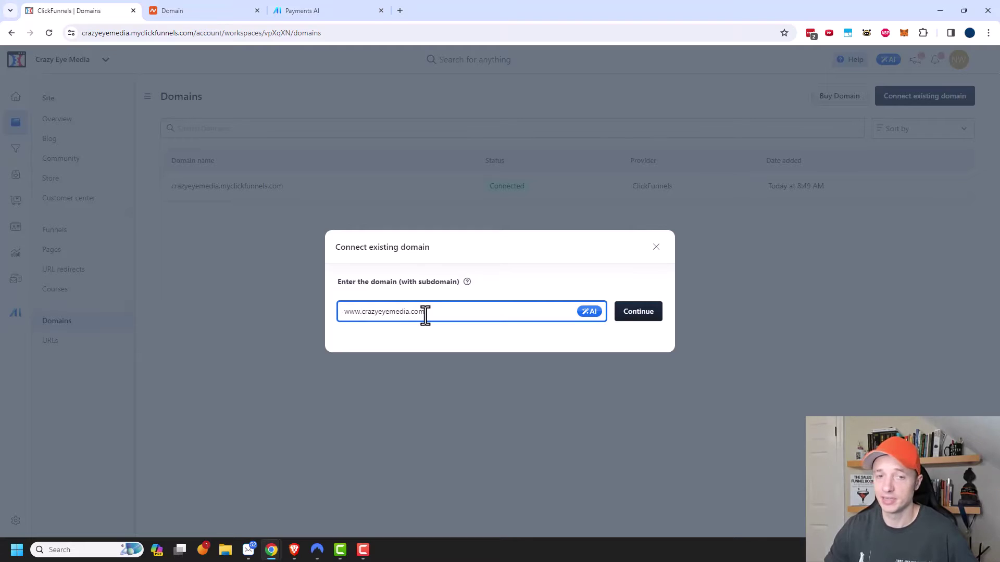
{"action": "left_click_drag", "start_coordinate": [357, 312], "coordinate": [354, 314]}
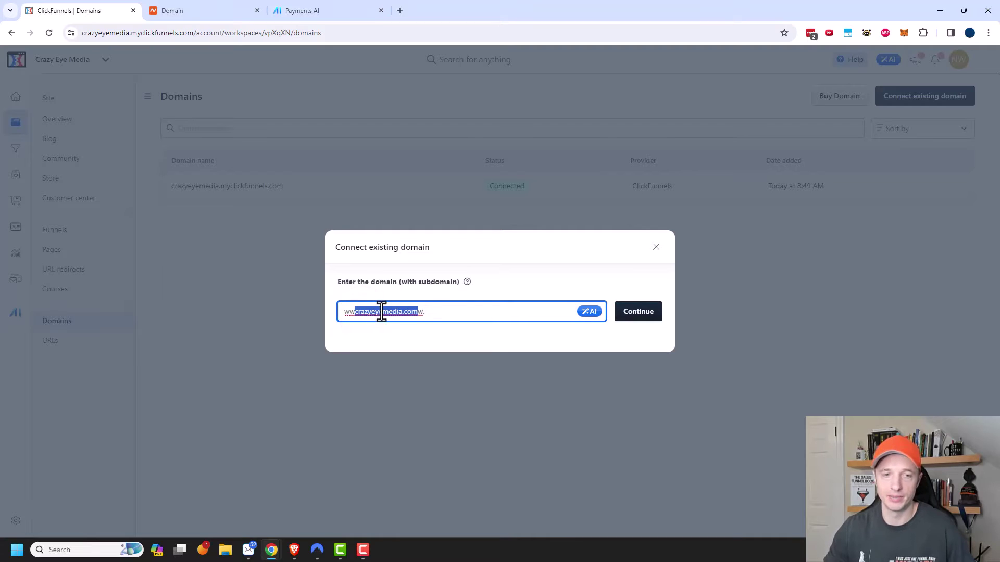
{"action": "key", "text": "ctrl+z"}
{"action": "left_click", "coordinate": [429, 312]}
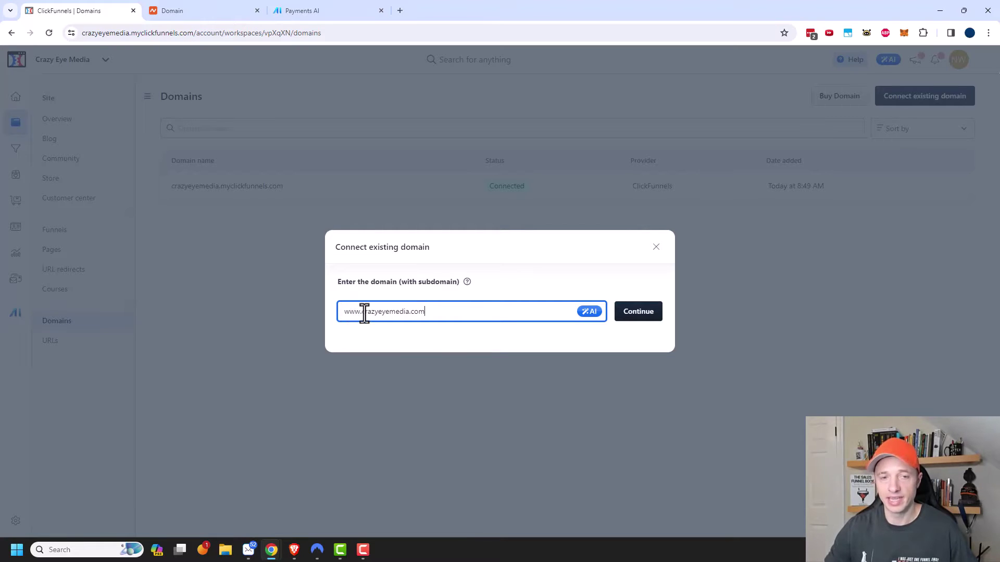
{"action": "left_click_drag", "start_coordinate": [361, 314], "coordinate": [435, 314]}
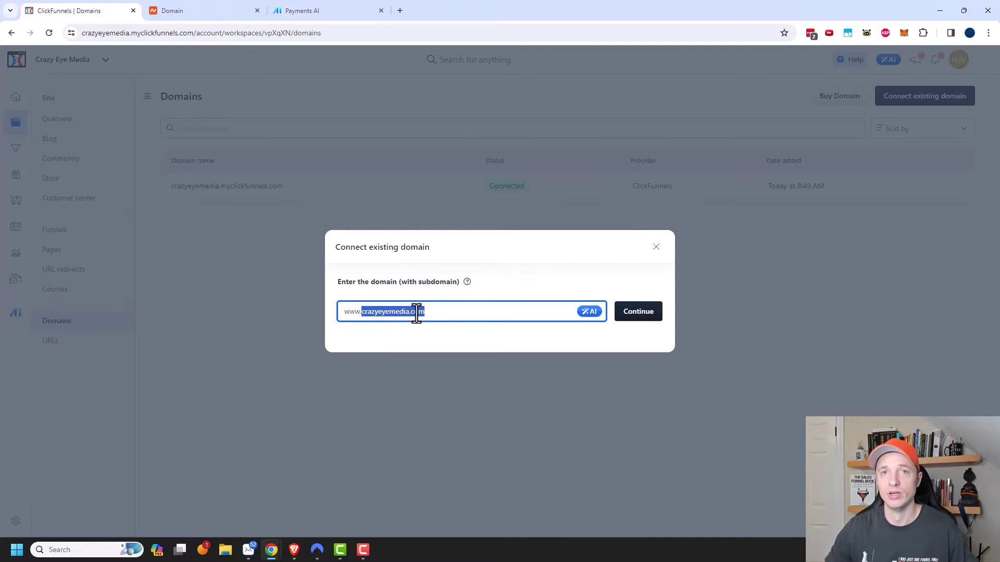
{"action": "double_click", "coordinate": [352, 312]}
{"action": "type", "text": "shop"}
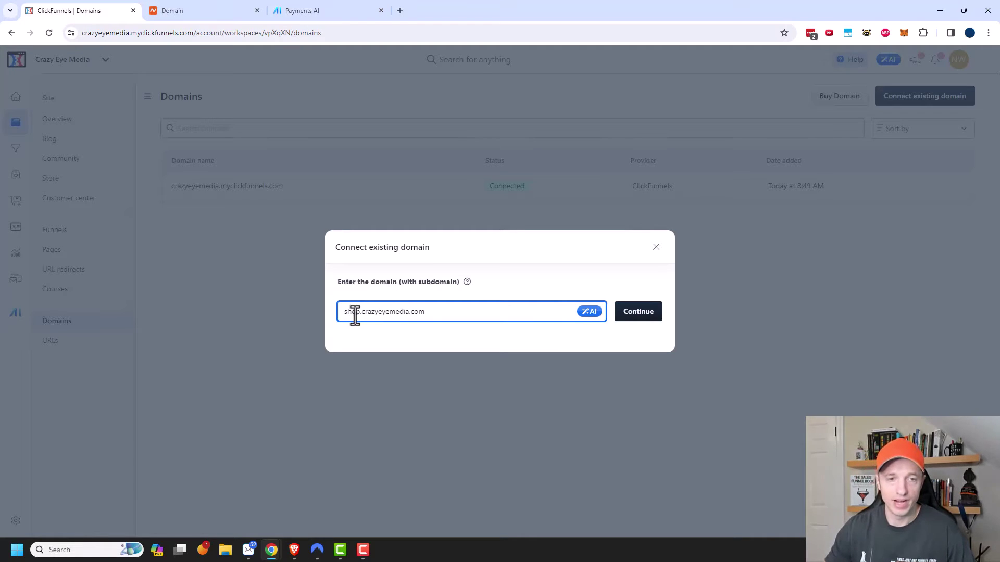
{"action": "left_click_drag", "start_coordinate": [356, 312], "coordinate": [344, 312]}
{"action": "key", "text": "Delete"}
{"action": "key", "text": "Delete"}
{"action": "key", "text": "Delete"}
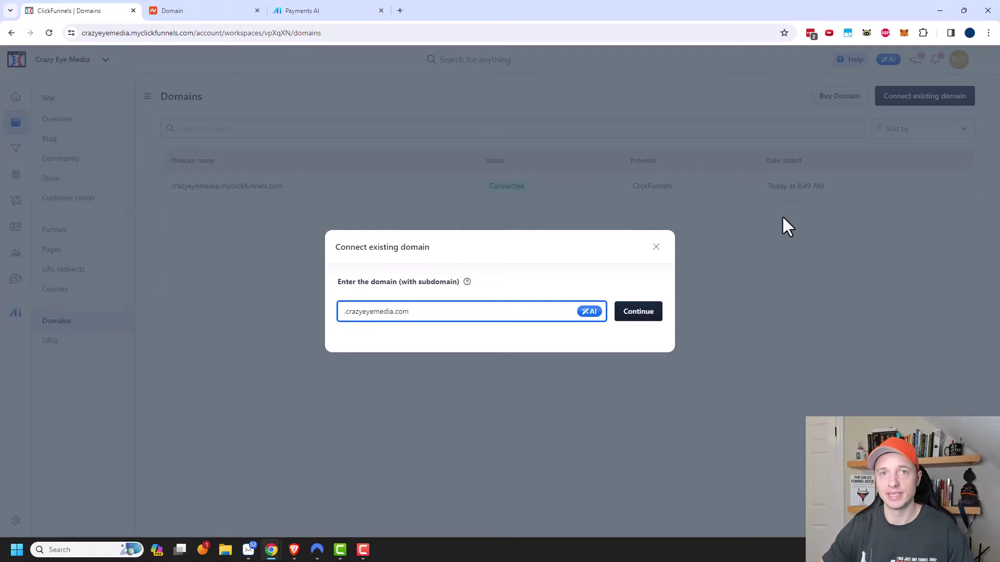
{"action": "type", "text": "www."}
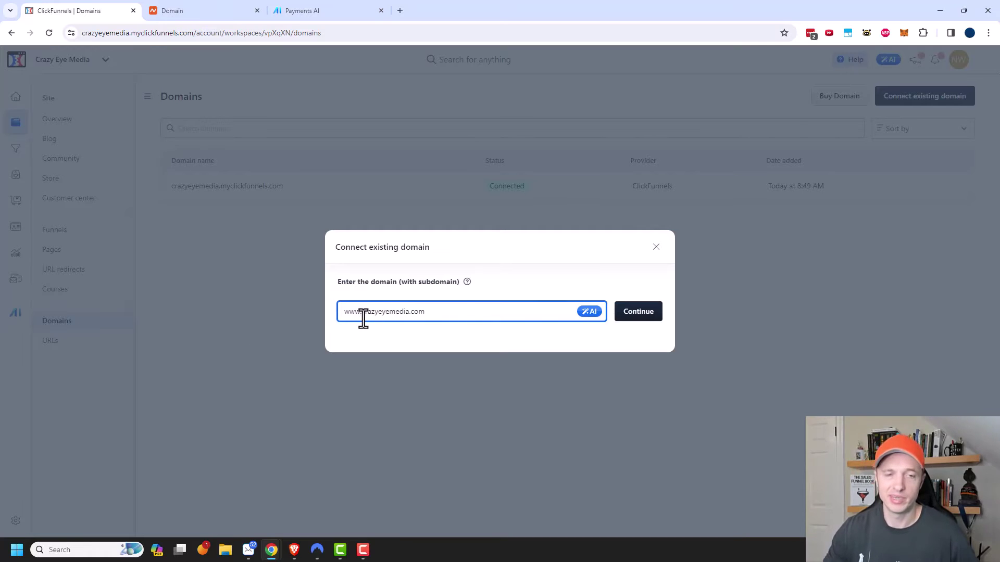
{"action": "left_click", "coordinate": [644, 318]}
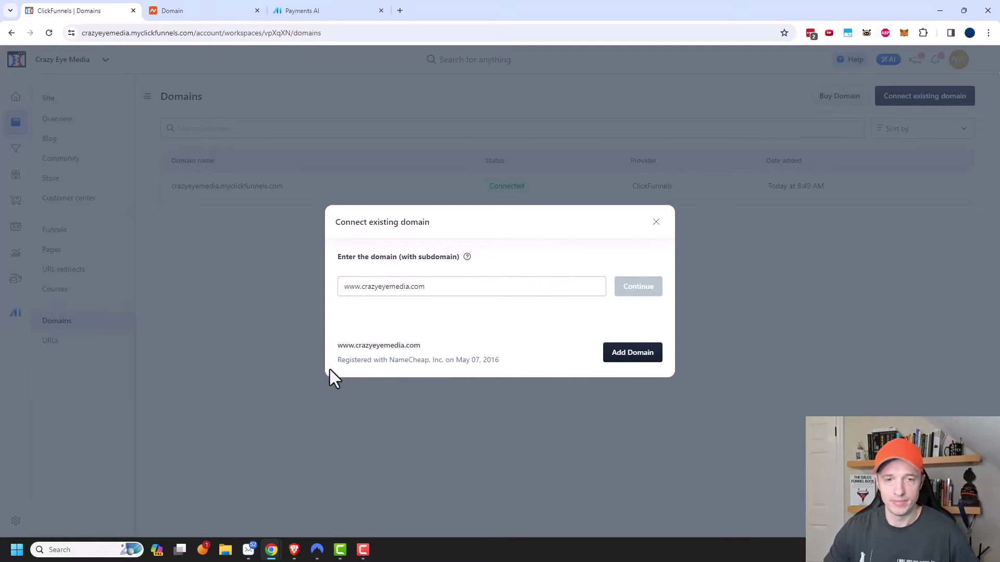
{"action": "left_click", "coordinate": [645, 356]}
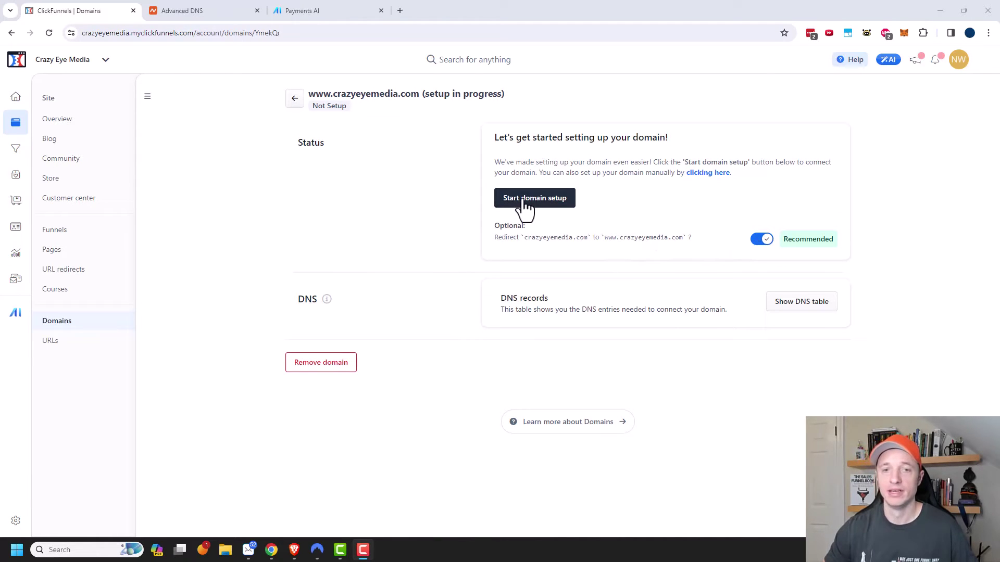
- Begin the guided domain setup and pick Namecheap as the provider by searching 'name'
{"action": "left_click", "coordinate": [542, 200]}
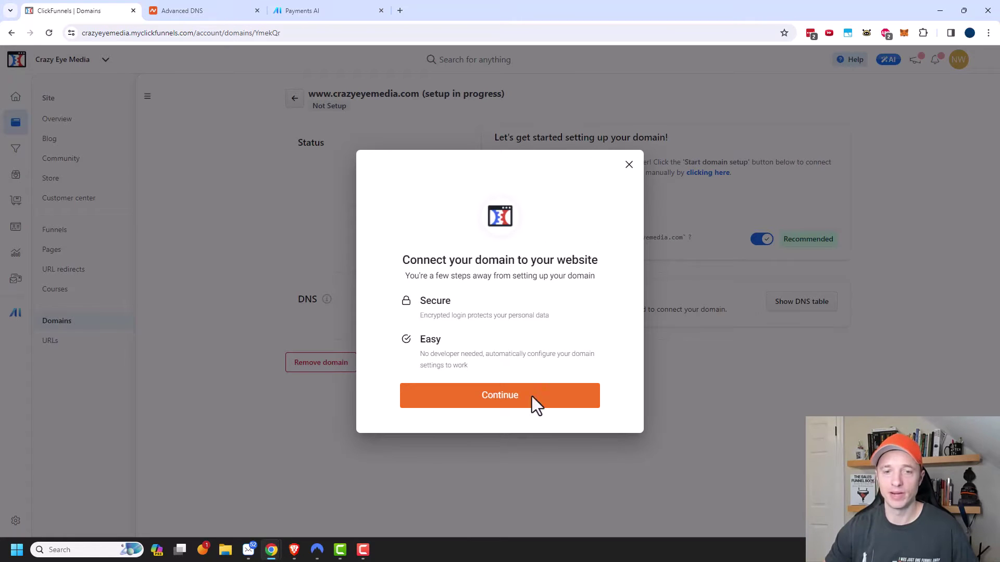
{"action": "left_click", "coordinate": [495, 401]}
{"action": "scroll", "coordinate": [499, 311], "scroll_direction": "down", "scroll_amount": 1}
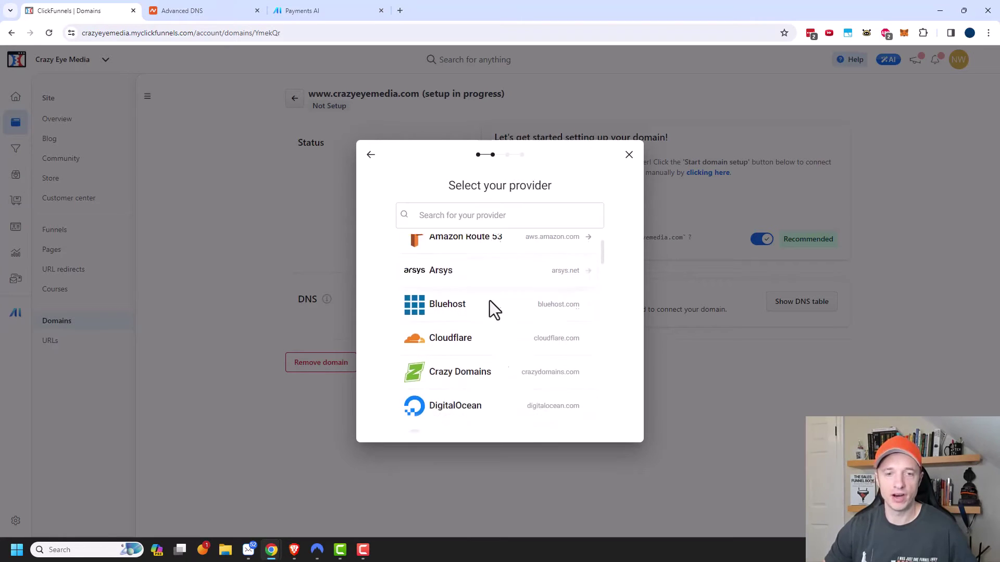
{"action": "scroll", "coordinate": [479, 357], "scroll_direction": "down", "scroll_amount": 4}
{"action": "scroll", "coordinate": [480, 384], "scroll_direction": "up", "scroll_amount": 5}
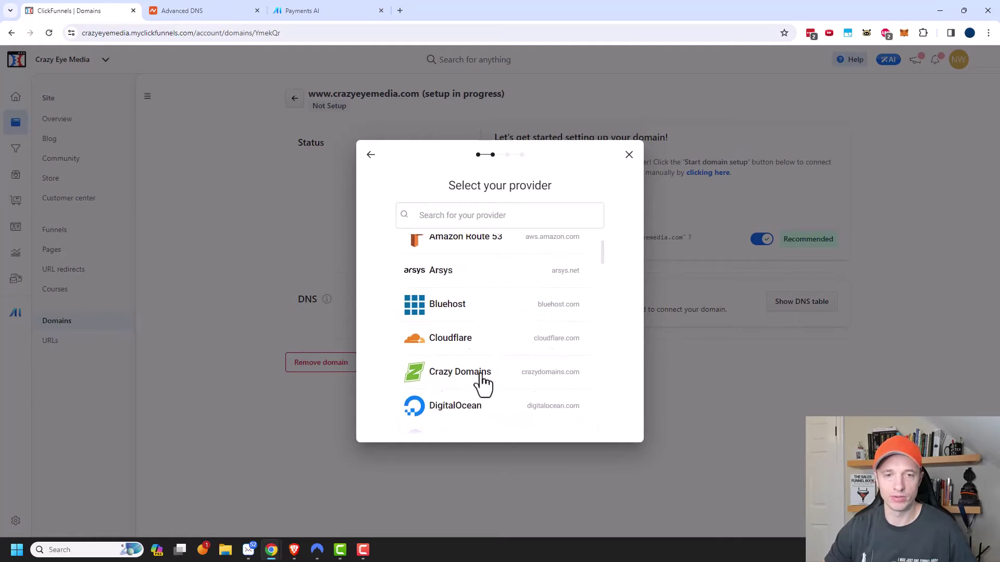
{"action": "scroll", "coordinate": [495, 359], "scroll_direction": "down", "scroll_amount": 6}
{"action": "scroll", "coordinate": [492, 323], "scroll_direction": "up", "scroll_amount": 5}
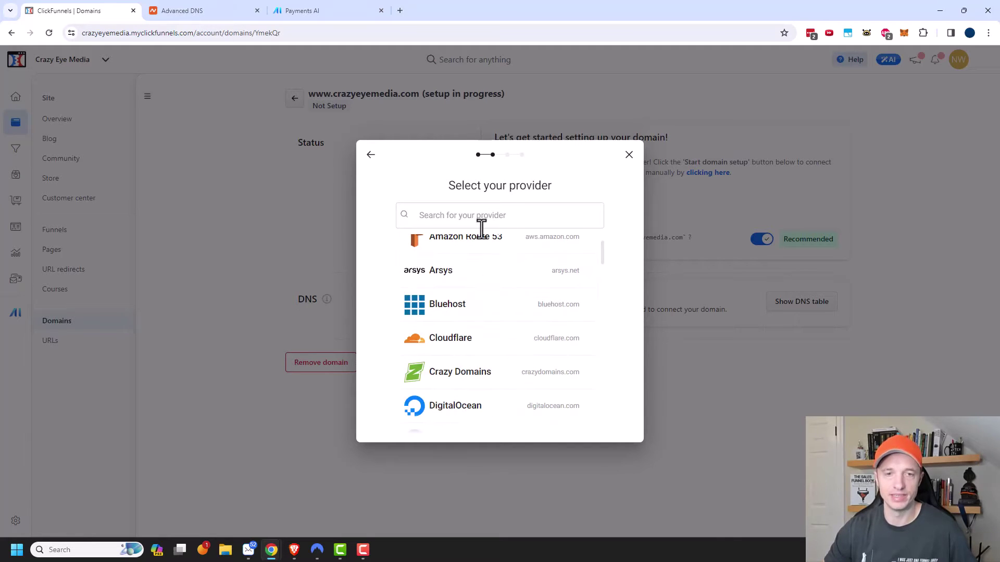
{"action": "left_click", "coordinate": [482, 217]}
{"action": "type", "text": "name"}
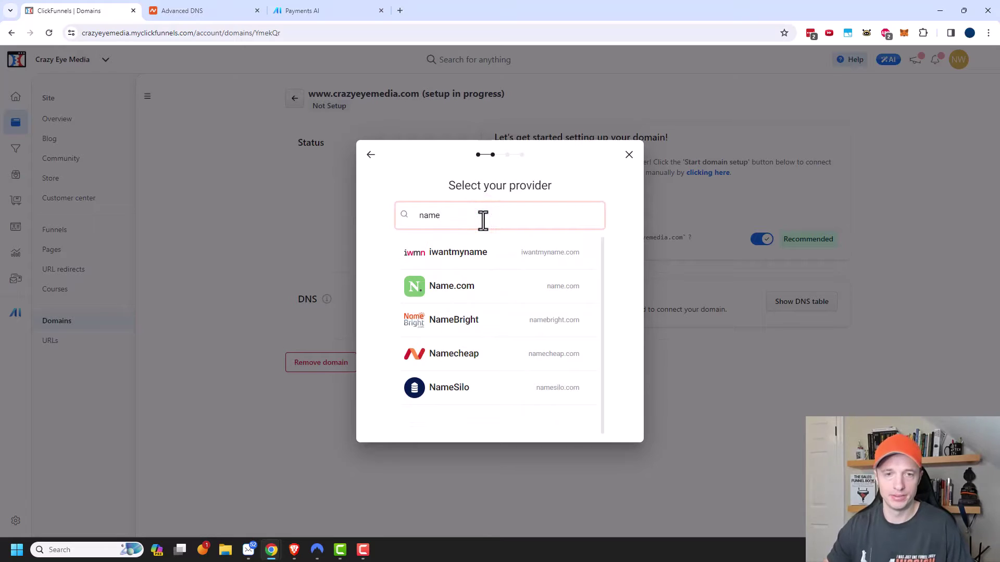
{"action": "left_click", "coordinate": [459, 354]}
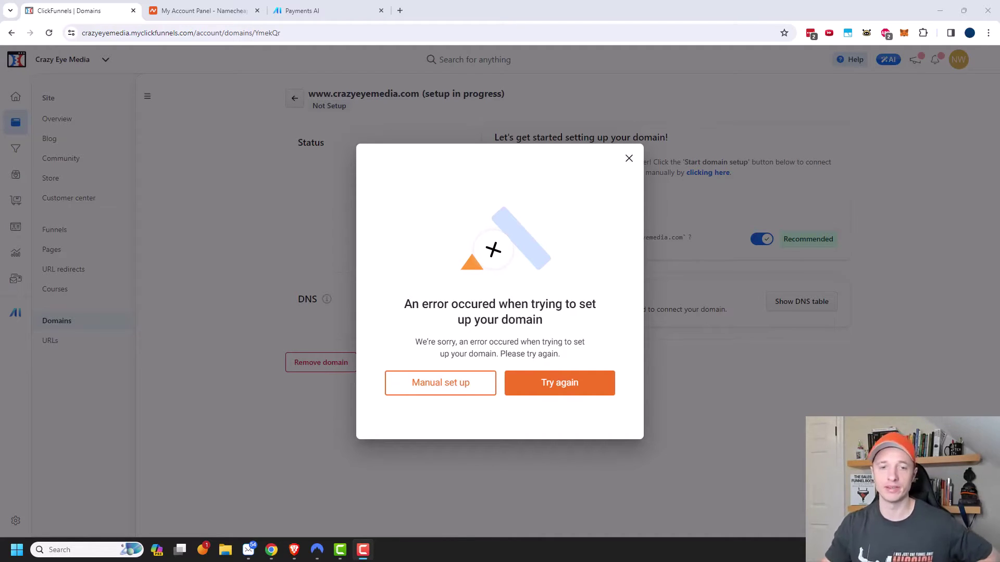
- Choose manual setup, then switch crazyeyemedia.com's Namecheap nameservers to Namecheap BasicDNS
{"action": "left_click", "coordinate": [435, 387]}
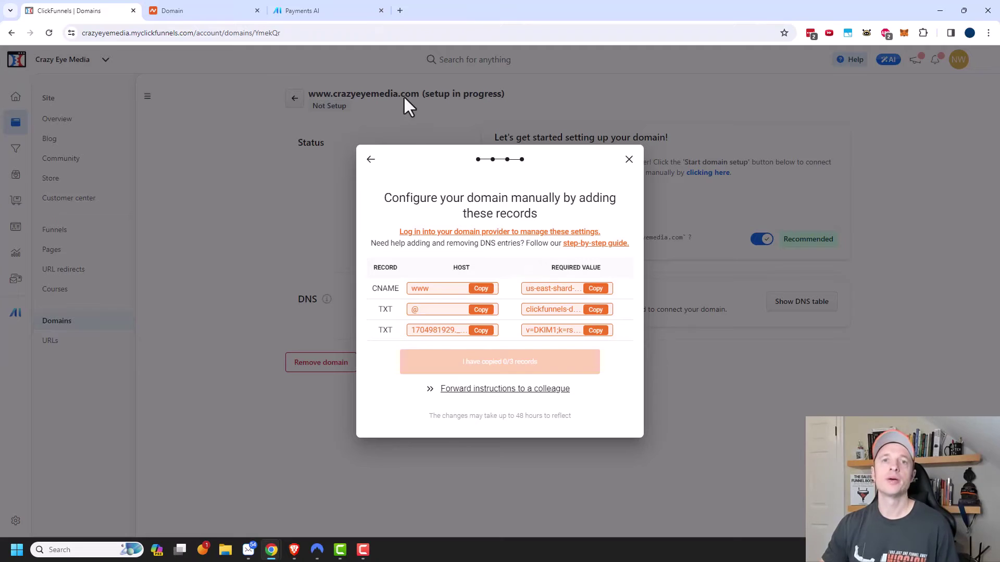
{"action": "left_click", "coordinate": [212, 11]}
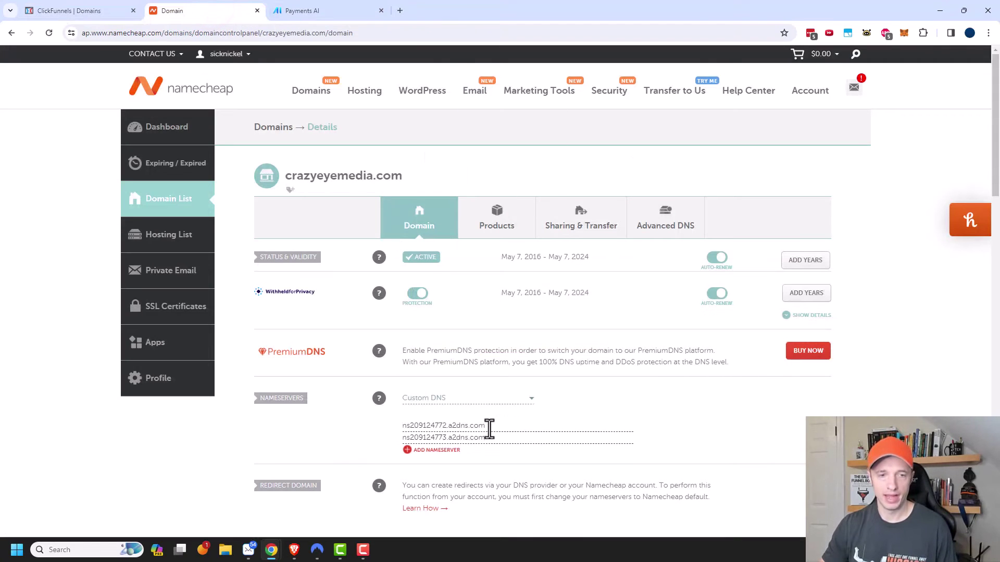
{"action": "scroll", "coordinate": [481, 399], "scroll_direction": "down", "scroll_amount": 1}
{"action": "left_click", "coordinate": [502, 352]}
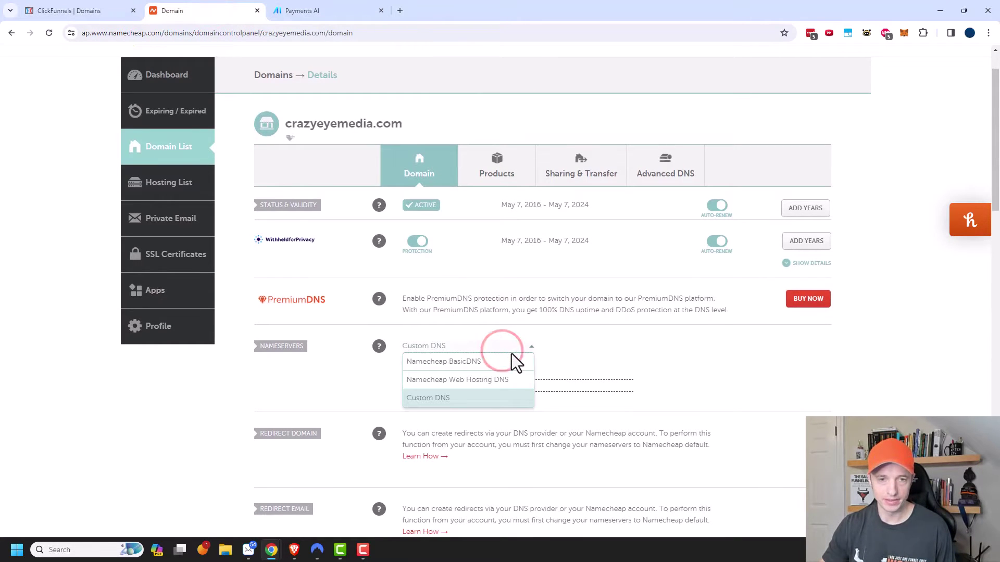
{"action": "left_click", "coordinate": [458, 365]}
{"action": "left_click", "coordinate": [699, 349]}
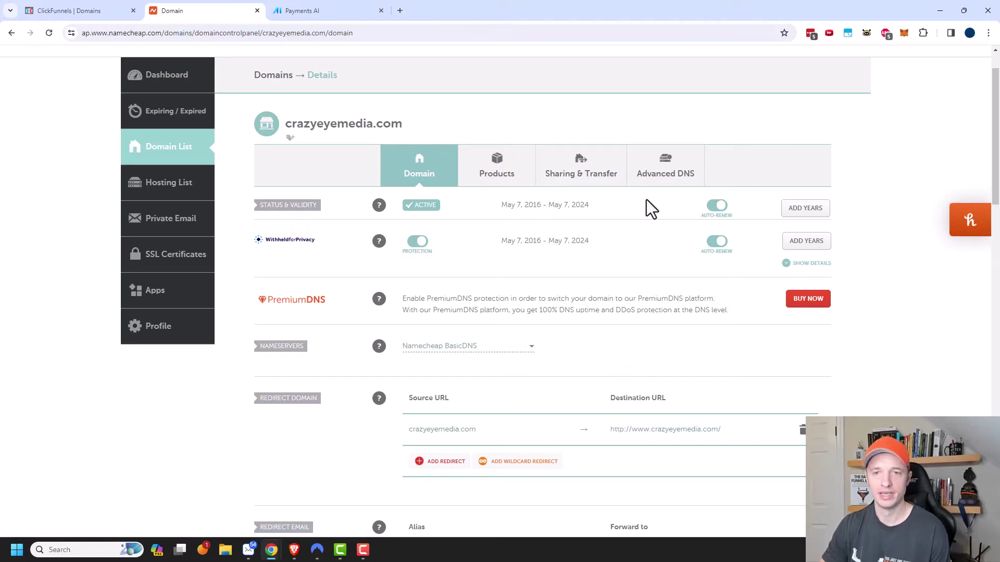
- In Advanced DNS, replace the www CNAME value with us-east-shard-6.myclickfunnels.com and save
{"action": "left_click", "coordinate": [667, 180]}
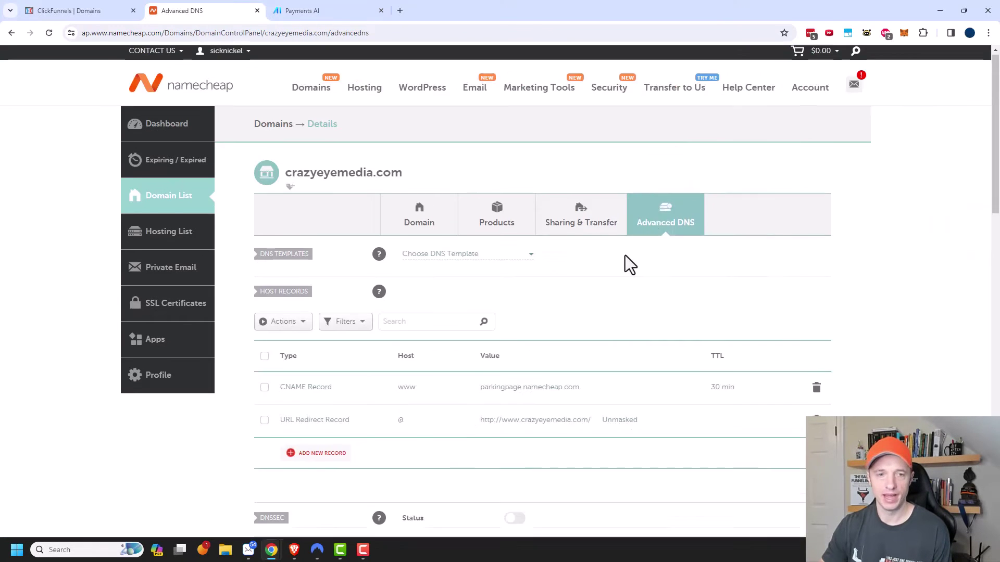
{"action": "scroll", "coordinate": [483, 323], "scroll_direction": "down", "scroll_amount": 1}
{"action": "scroll", "coordinate": [524, 311], "scroll_direction": "down", "scroll_amount": 1}
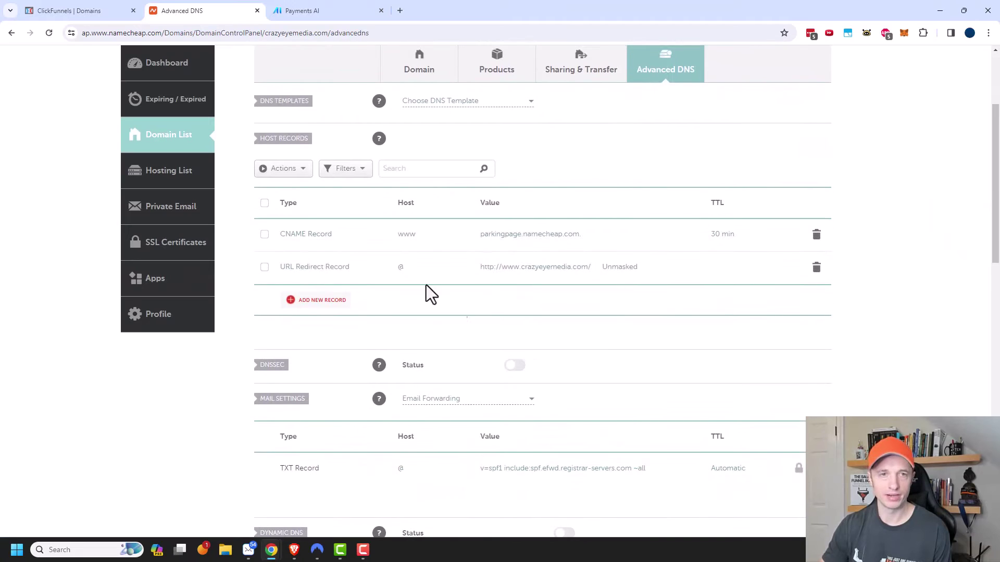
{"action": "left_click", "coordinate": [74, 11]}
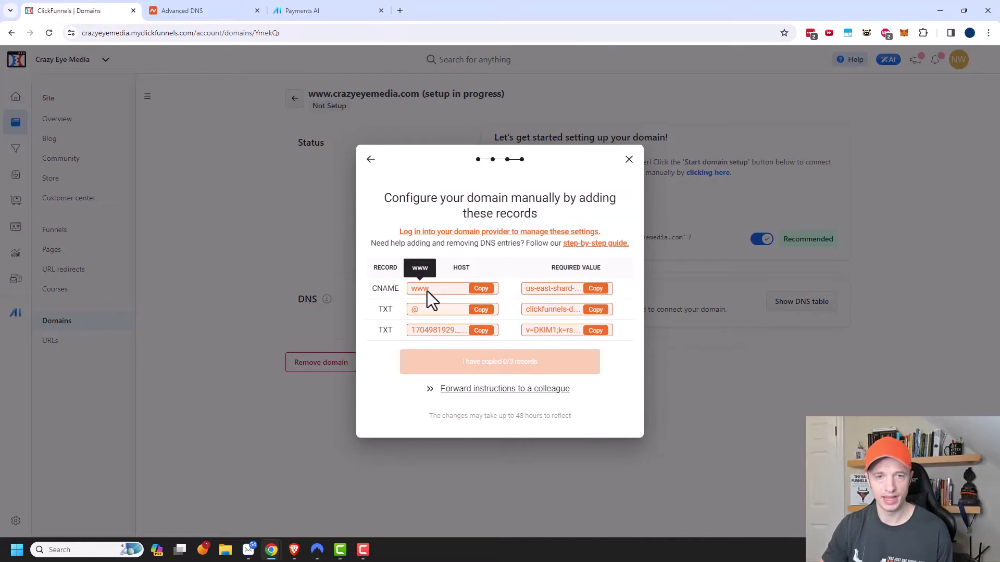
{"action": "left_click", "coordinate": [479, 289]}
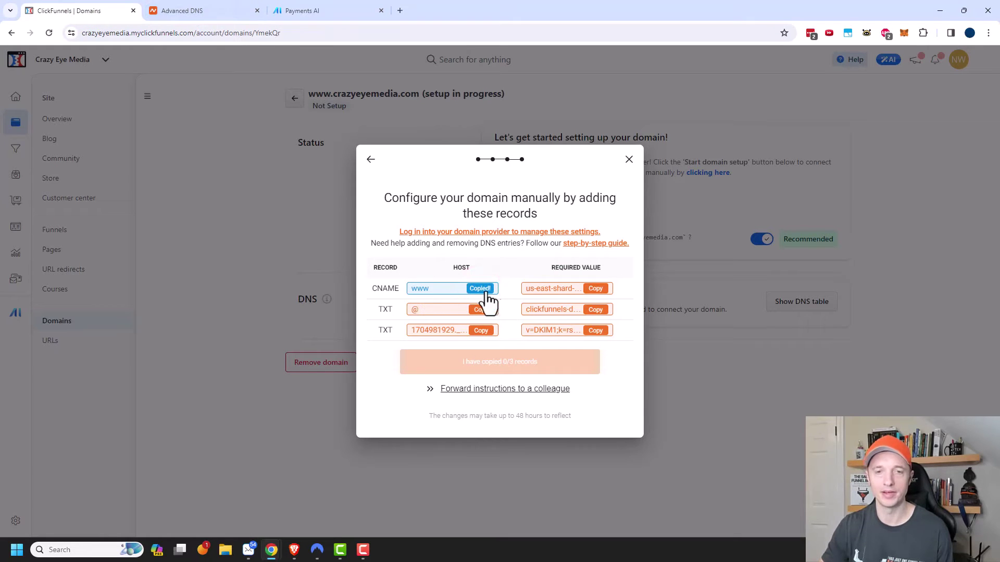
{"action": "left_click", "coordinate": [595, 289]}
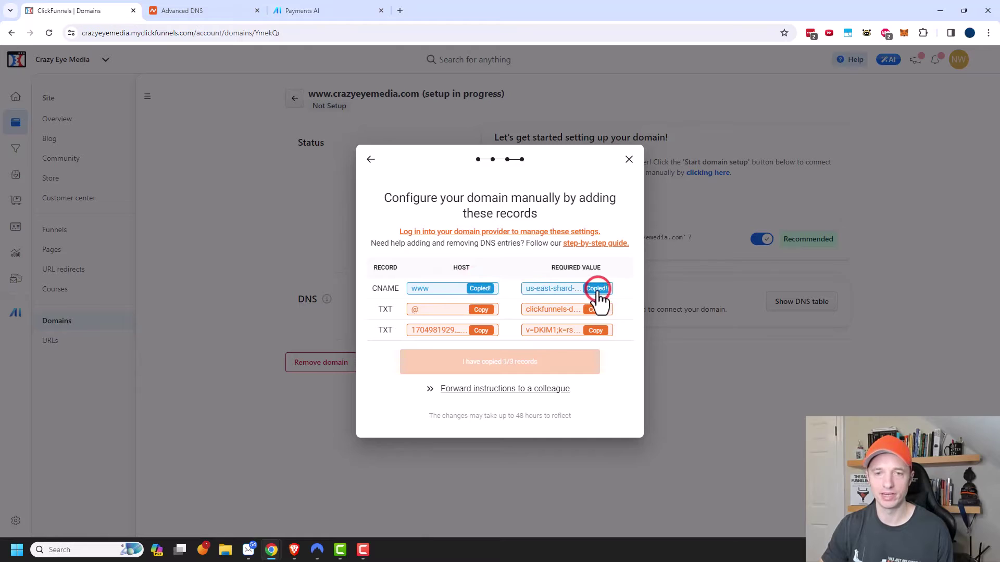
{"action": "left_click", "coordinate": [228, 11]}
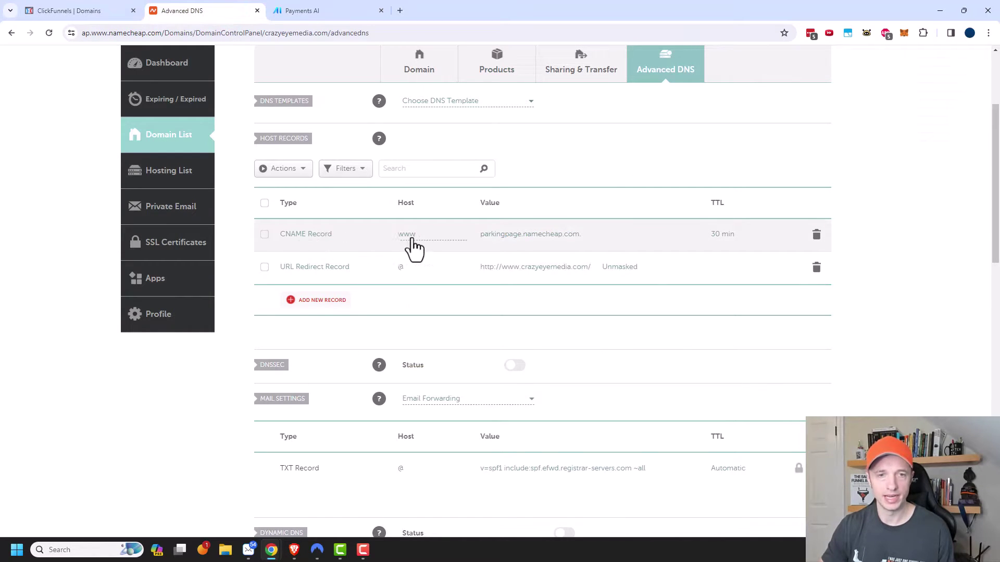
{"action": "left_click", "coordinate": [598, 235]}
{"action": "left_click_drag", "start_coordinate": [599, 233], "coordinate": [475, 233]}
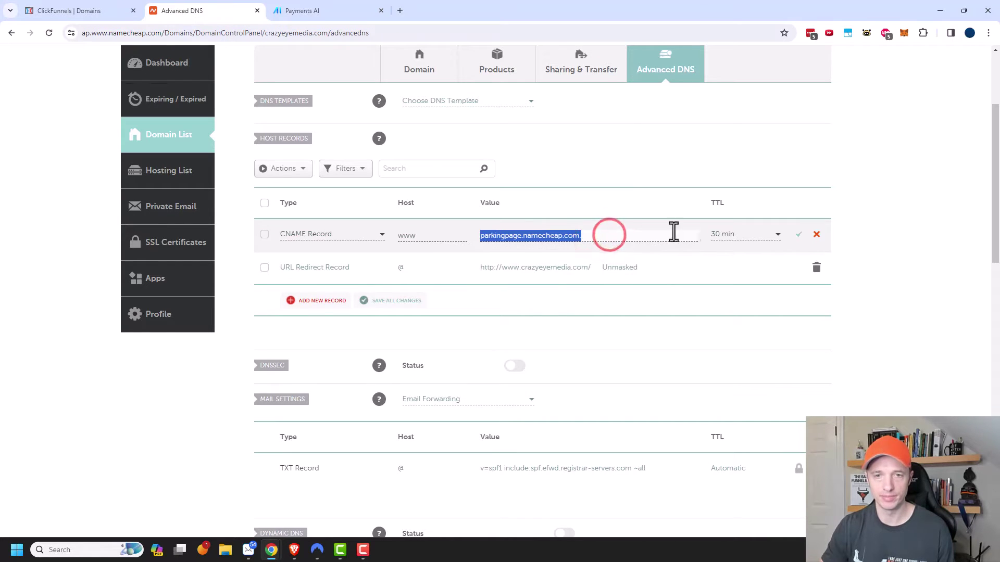
{"action": "key", "text": "ctrl+v"}
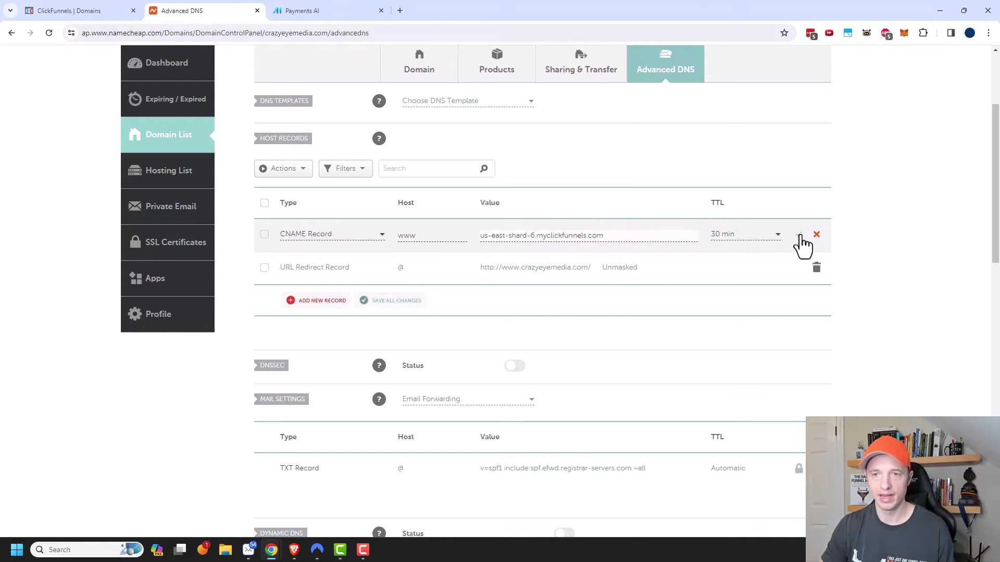
{"action": "left_click", "coordinate": [799, 235]}
- Start a new host record in Namecheap's Advanced DNS
{"action": "left_click", "coordinate": [73, 10]}
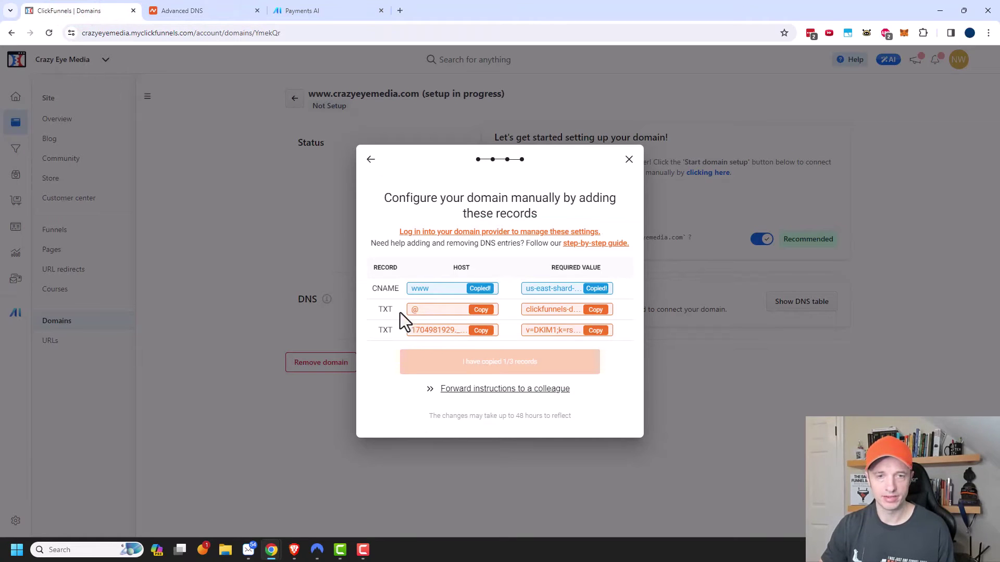
{"action": "left_click", "coordinate": [208, 8]}
{"action": "left_click", "coordinate": [310, 267]}
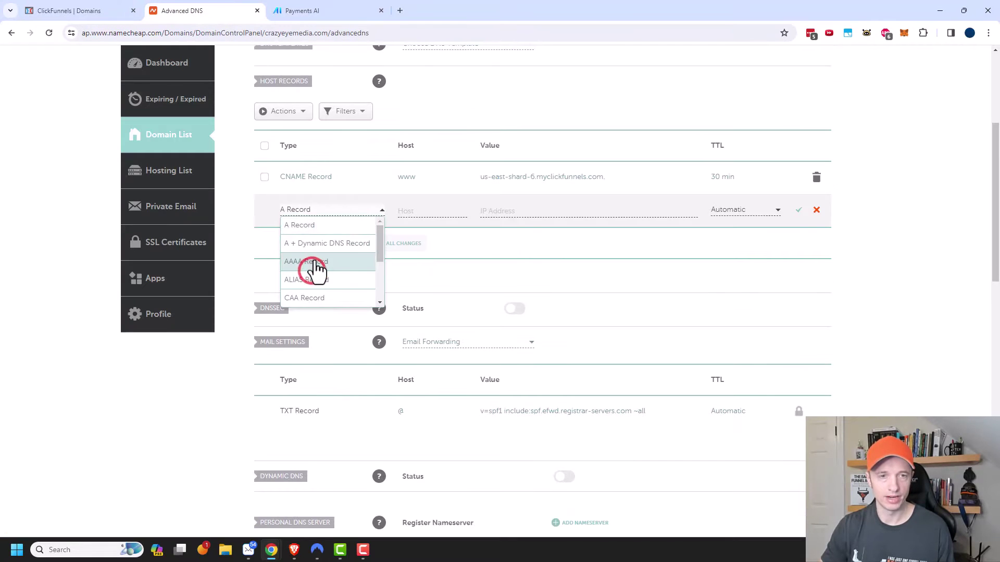
{"action": "scroll", "coordinate": [316, 268], "scroll_direction": "down", "scroll_amount": 5}
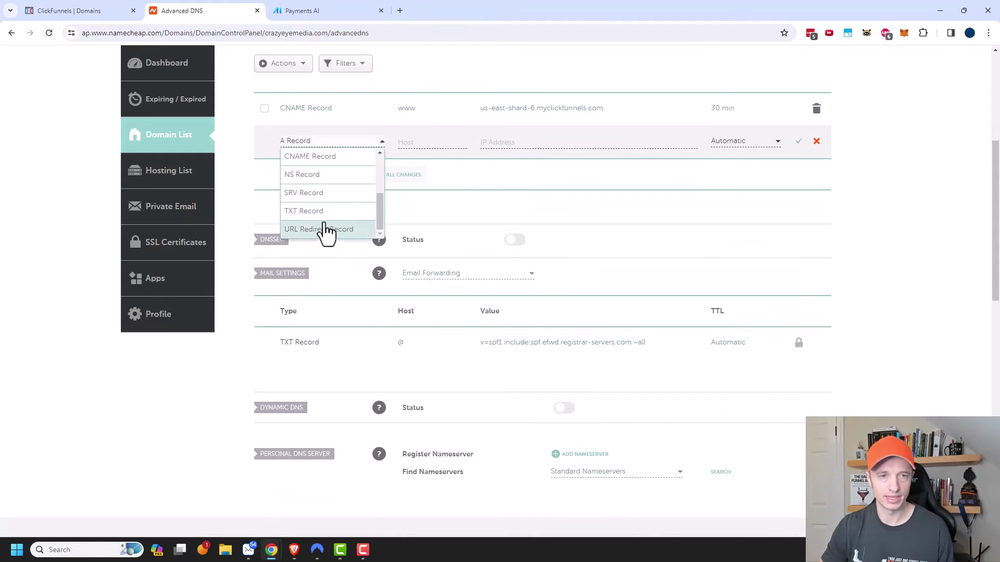
- Add a TXT record at host @ with the ClickFunnels verification value
{"action": "left_click", "coordinate": [319, 211]}
{"action": "left_click", "coordinate": [555, 202]}
{"action": "scroll", "coordinate": [520, 208], "scroll_direction": "up", "scroll_amount": 1}
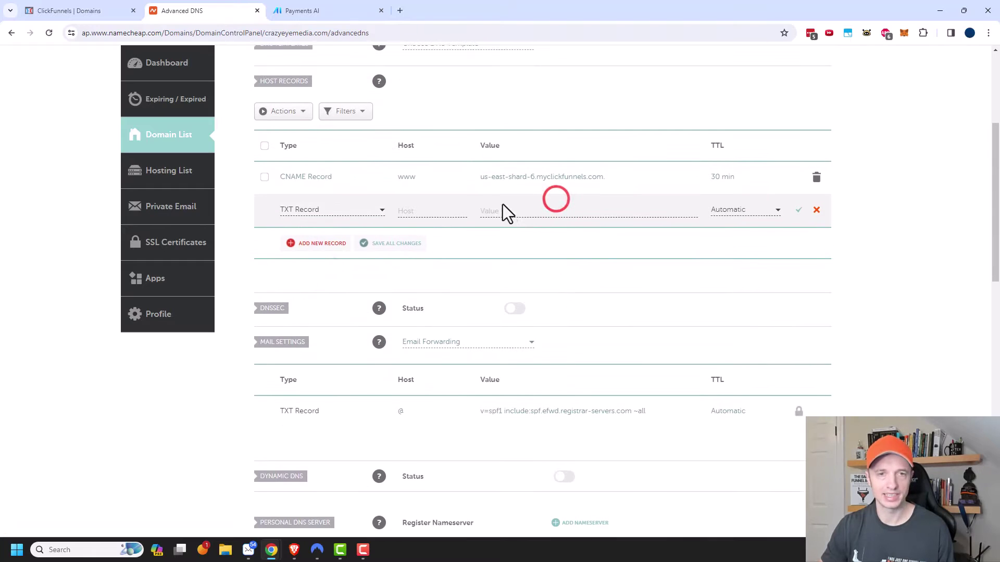
{"action": "left_click", "coordinate": [76, 9]}
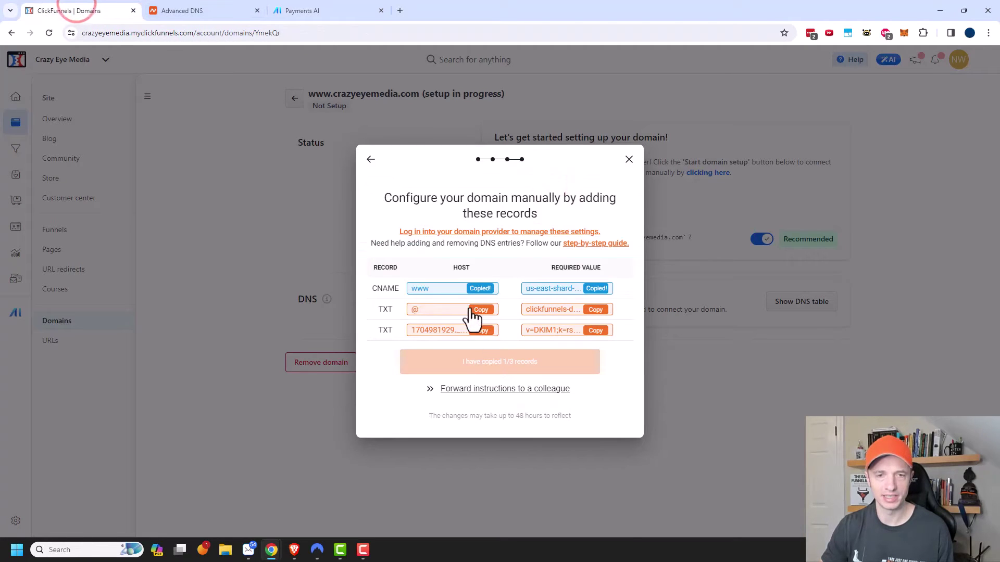
{"action": "left_click", "coordinate": [595, 310]}
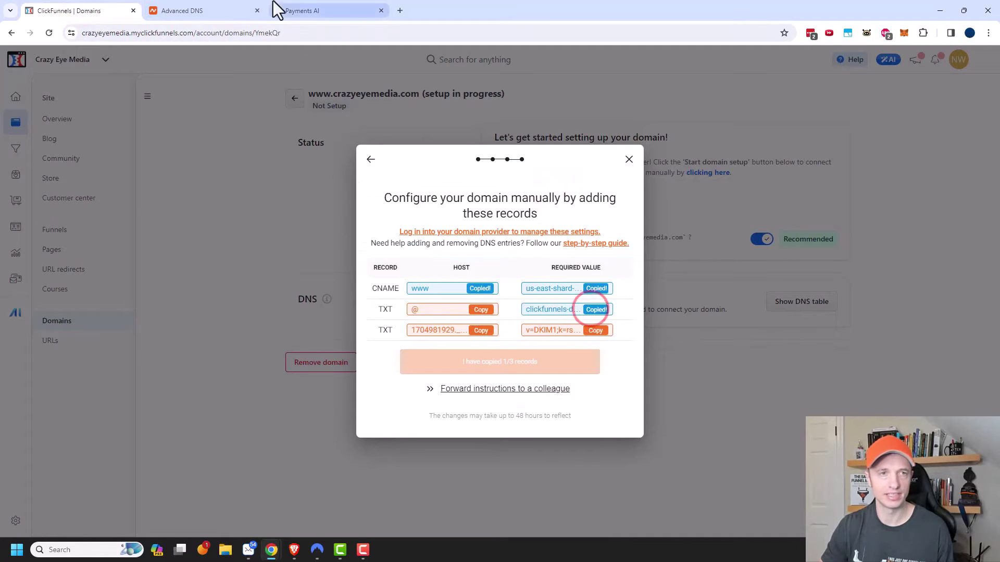
{"action": "left_click", "coordinate": [237, 11]}
{"action": "left_click", "coordinate": [413, 211]}
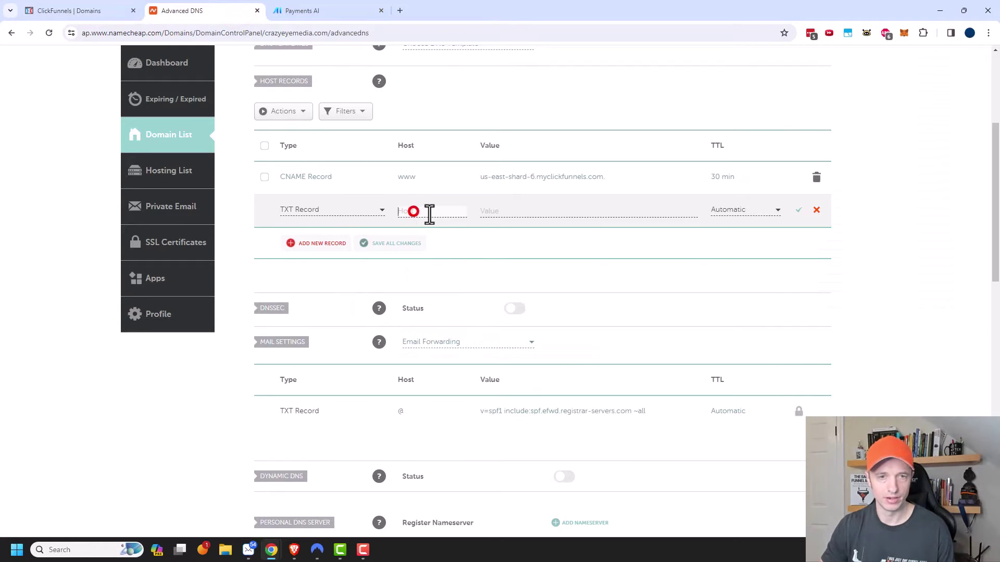
{"action": "type", "text": "@"}
{"action": "left_click", "coordinate": [539, 212]}
{"action": "key", "text": "ctrl+v"}
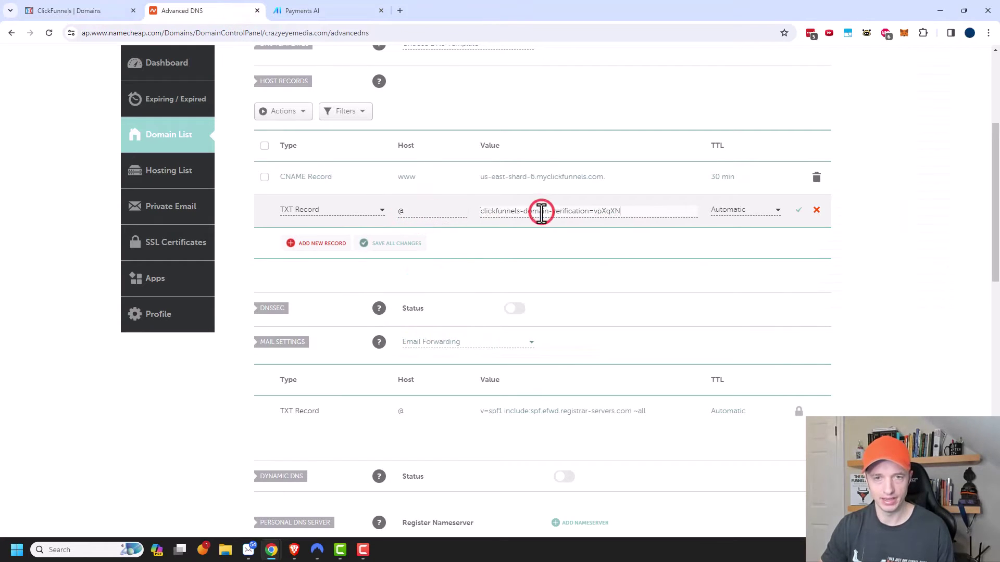
{"action": "left_click", "coordinate": [796, 210]}
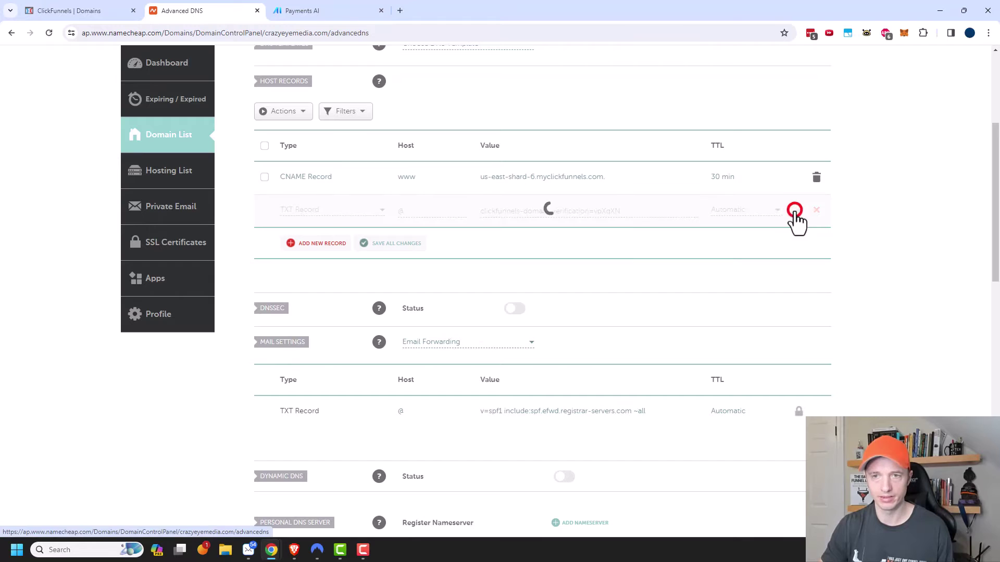
- Set the CNAME TTL to Automatic and begin a TXT record with the DKIM domainkey host
{"action": "left_click", "coordinate": [758, 178]}
{"action": "left_click", "coordinate": [743, 192]}
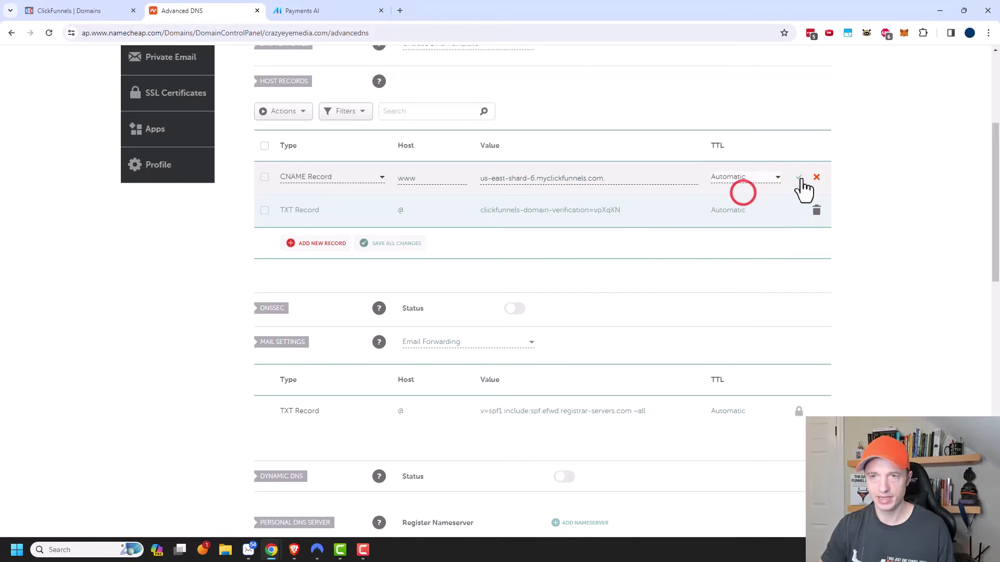
{"action": "left_click", "coordinate": [799, 177]}
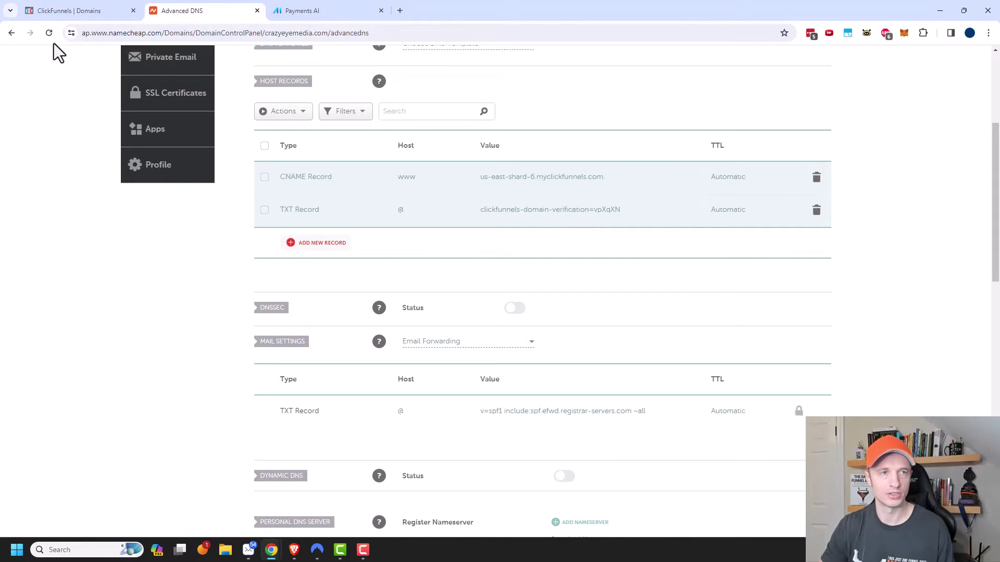
{"action": "left_click", "coordinate": [323, 243]}
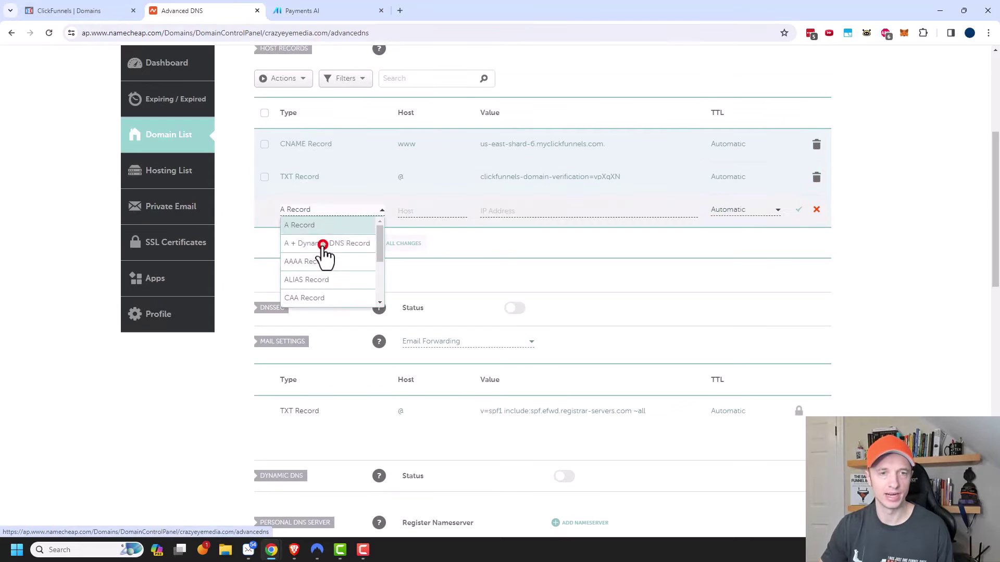
{"action": "scroll", "coordinate": [323, 260], "scroll_direction": "down", "scroll_amount": 2}
{"action": "left_click", "coordinate": [329, 280]}
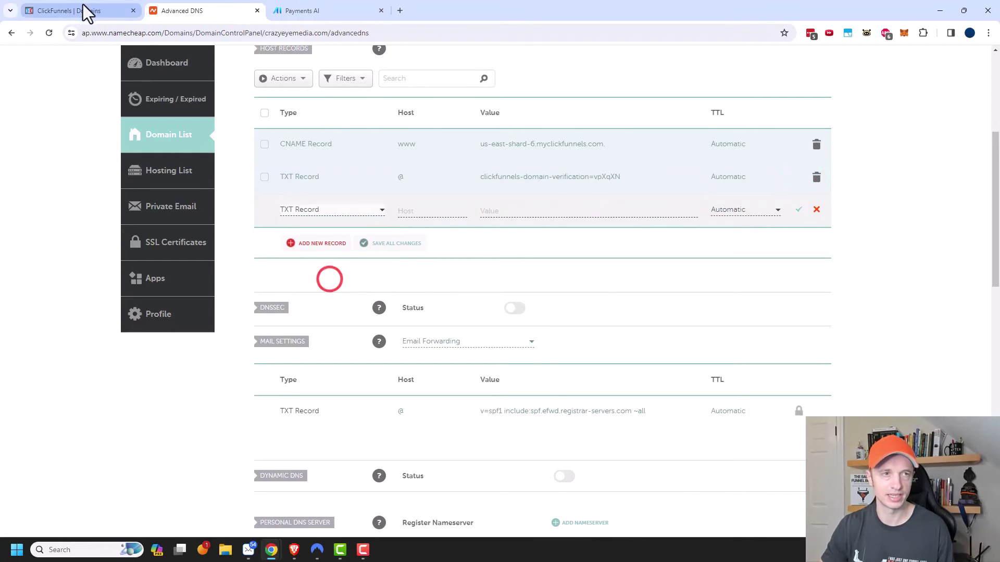
{"action": "left_click", "coordinate": [88, 12]}
{"action": "left_click", "coordinate": [480, 330]}
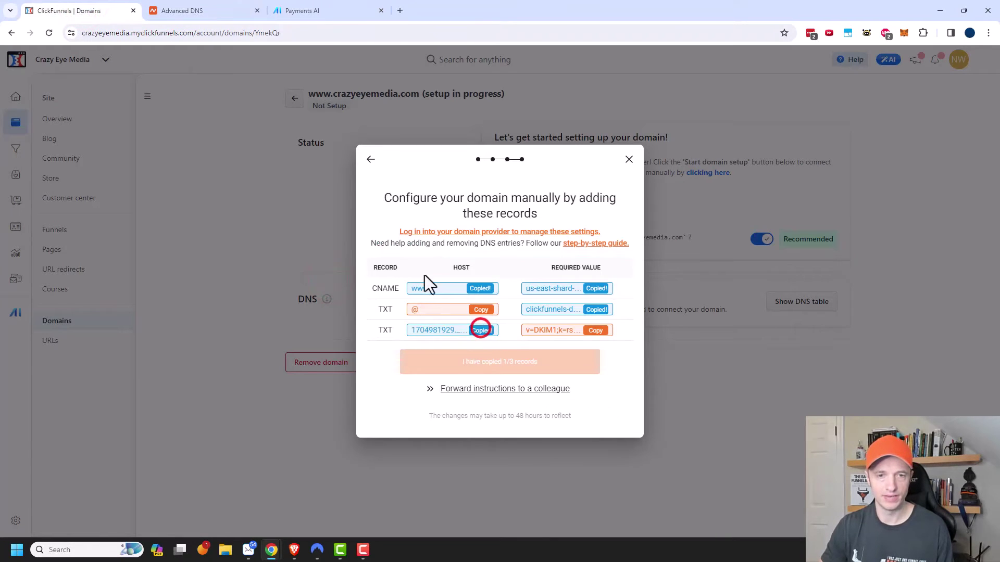
{"action": "left_click", "coordinate": [176, 10]}
{"action": "left_click", "coordinate": [409, 214]}
{"action": "key", "text": "ctrl+v"}
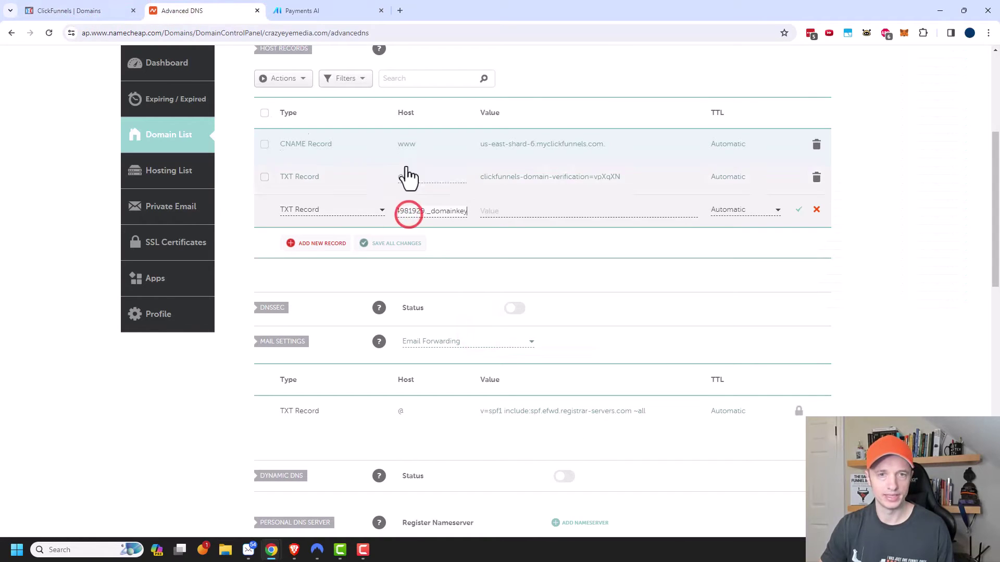
- Paste the DKIM value into the new TXT record and save it
{"action": "left_click", "coordinate": [86, 11]}
{"action": "left_click", "coordinate": [599, 330]}
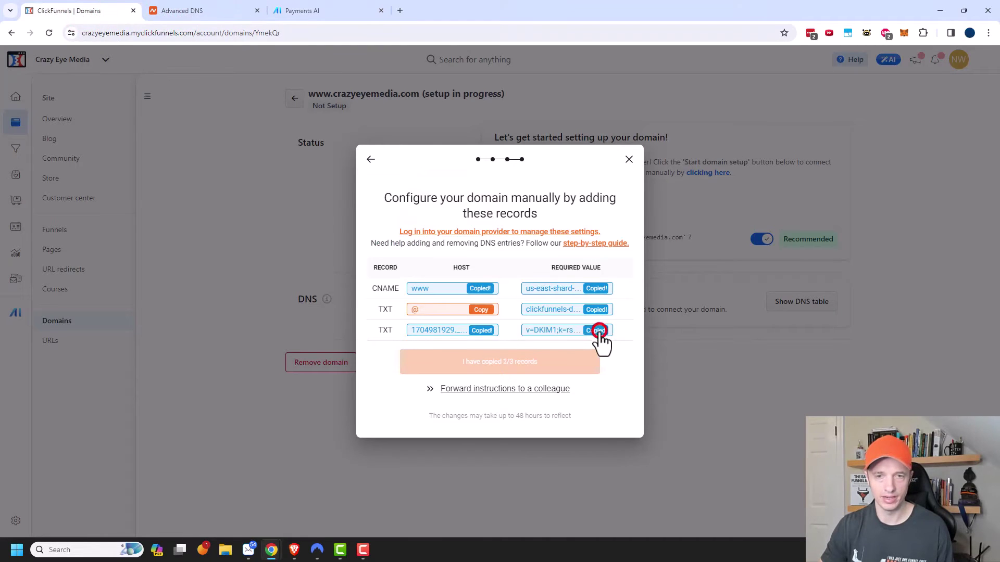
{"action": "left_click", "coordinate": [191, 10]}
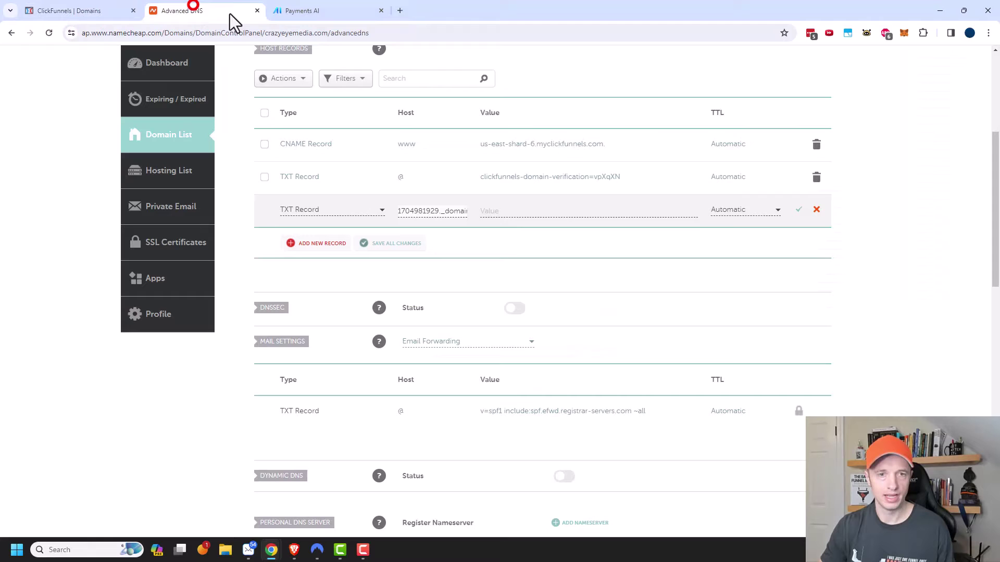
{"action": "left_click", "coordinate": [564, 212]}
{"action": "key", "text": "ctrl+v"}
{"action": "key", "text": "Return"}
{"action": "scroll", "coordinate": [763, 239], "scroll_direction": "down", "scroll_amount": 1}
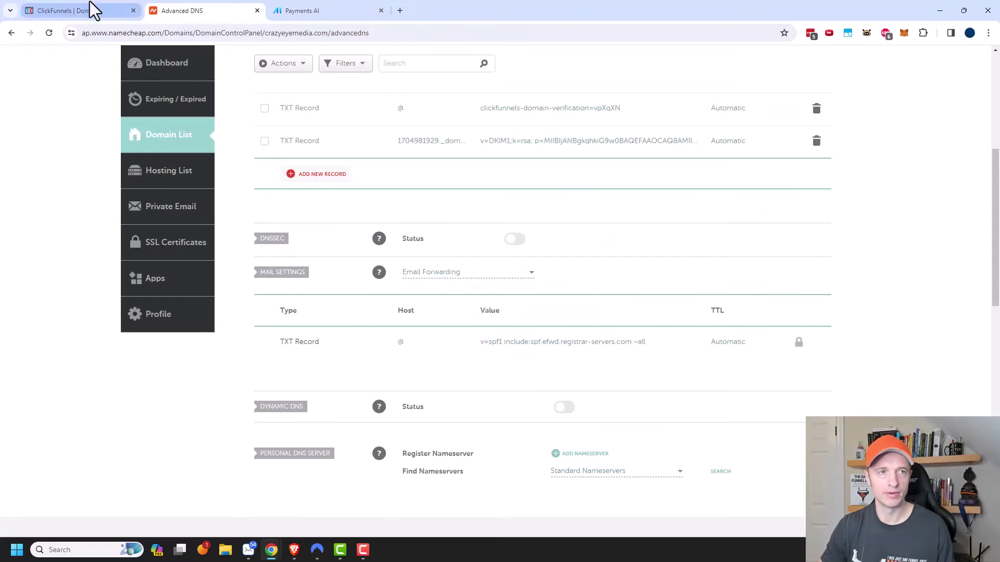
{"action": "left_click", "coordinate": [93, 10]}
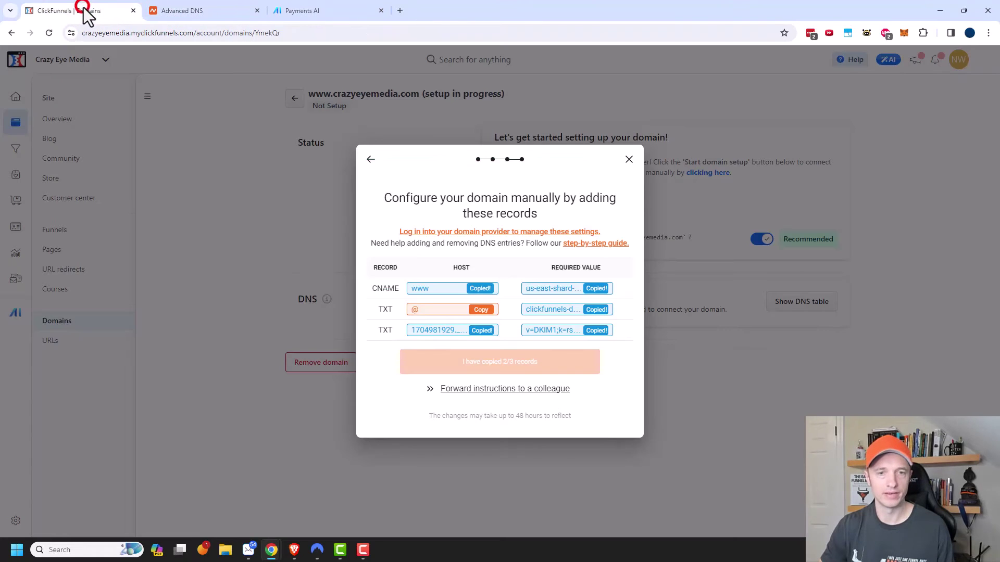
- Confirm all 3/3 DNS records were added, close the setup, and request ownership validation
{"action": "left_click", "coordinate": [480, 310]}
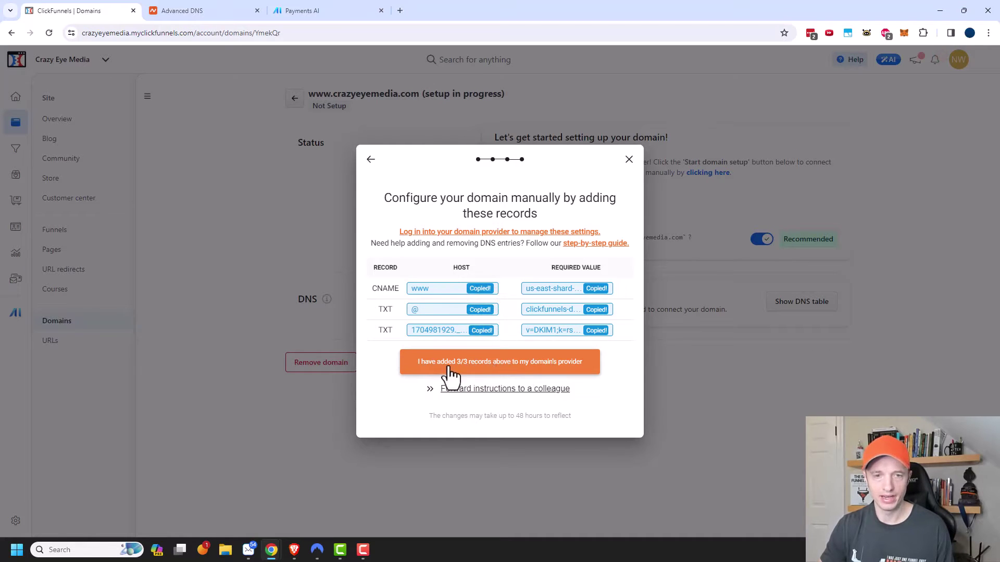
{"action": "left_click", "coordinate": [560, 375]}
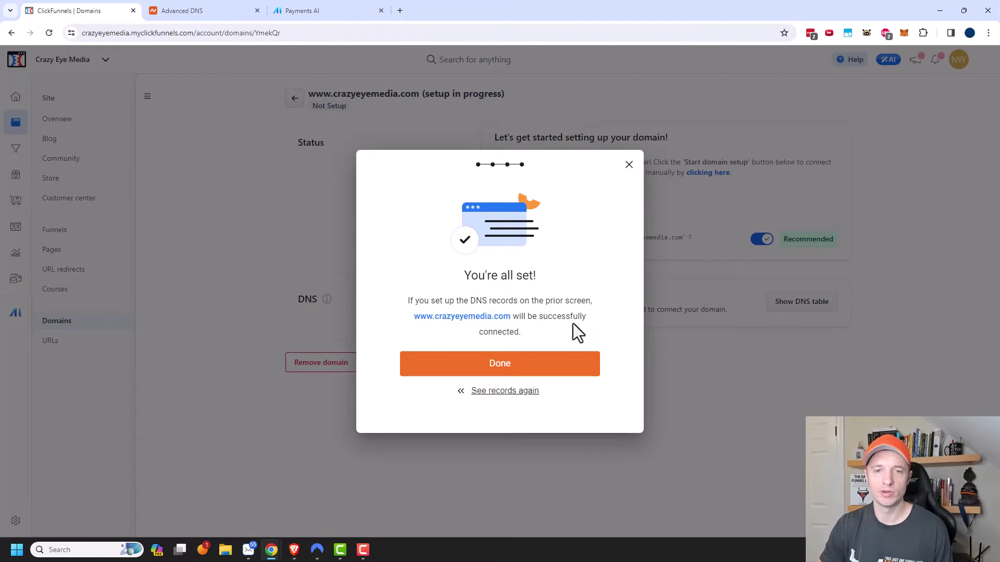
{"action": "left_click", "coordinate": [521, 367]}
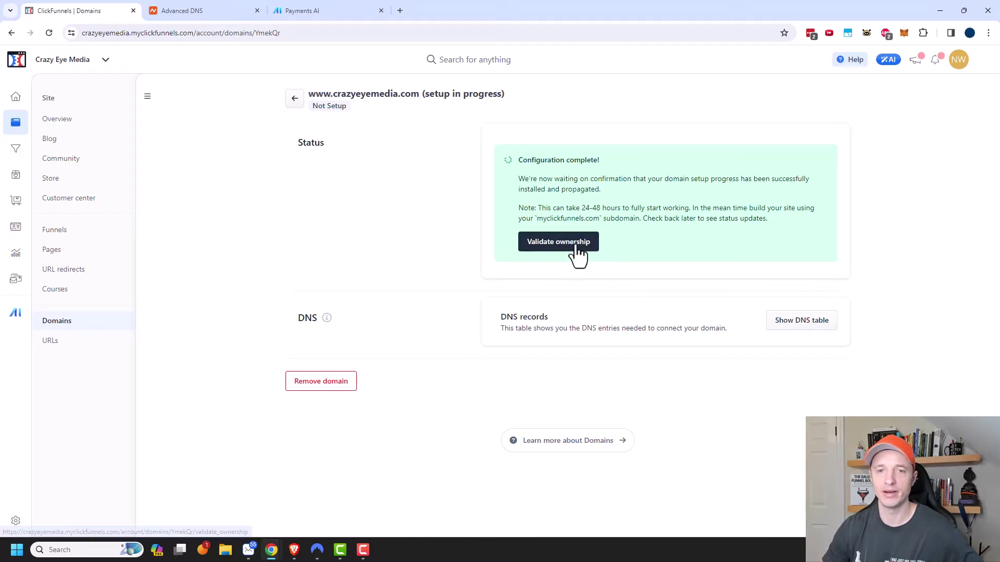
{"action": "left_click", "coordinate": [553, 248]}
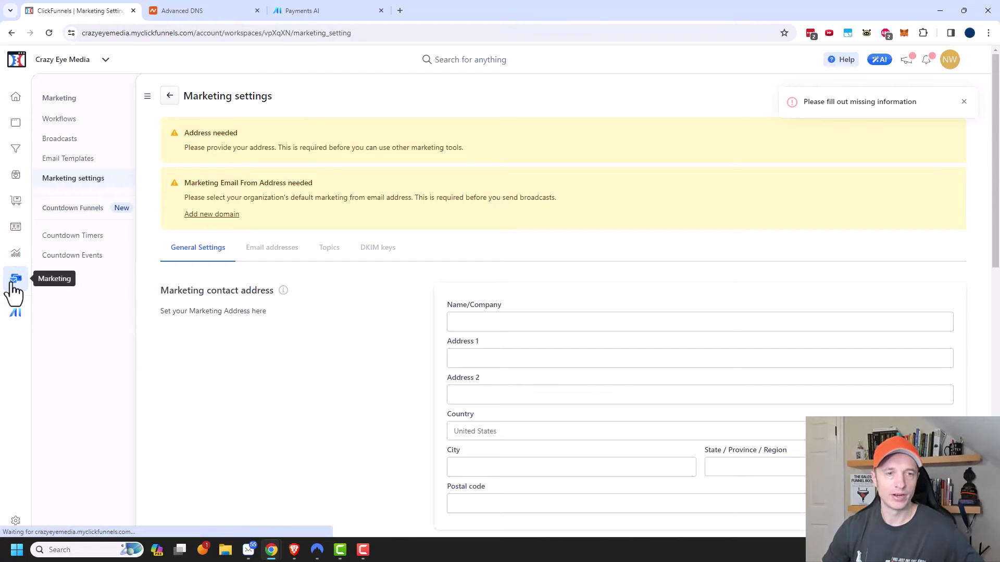
- Autofill the company name and marketing contact address from saved suggestions
{"action": "scroll", "coordinate": [422, 333], "scroll_direction": "down", "scroll_amount": 1}
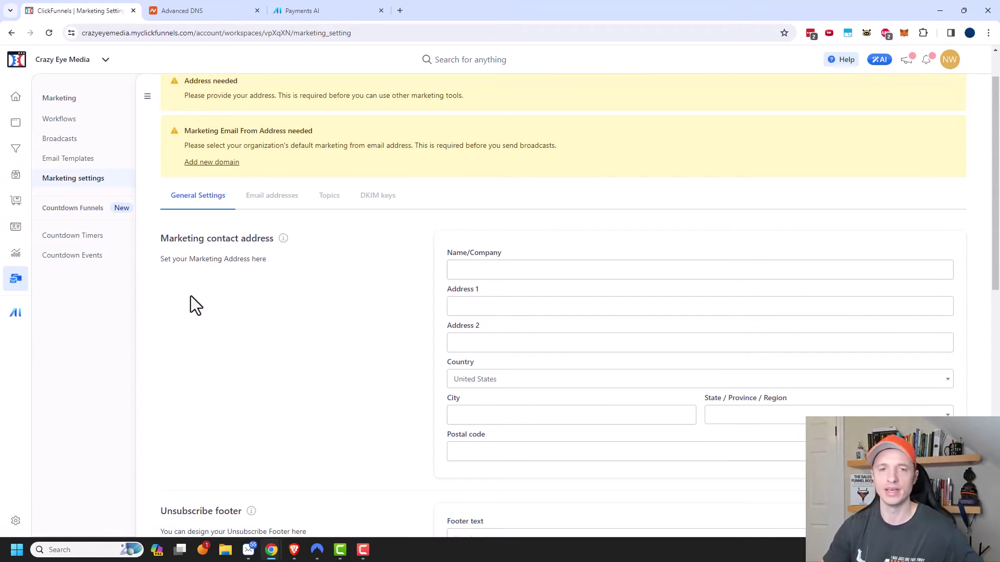
{"action": "scroll", "coordinate": [284, 317], "scroll_direction": "down", "scroll_amount": 1}
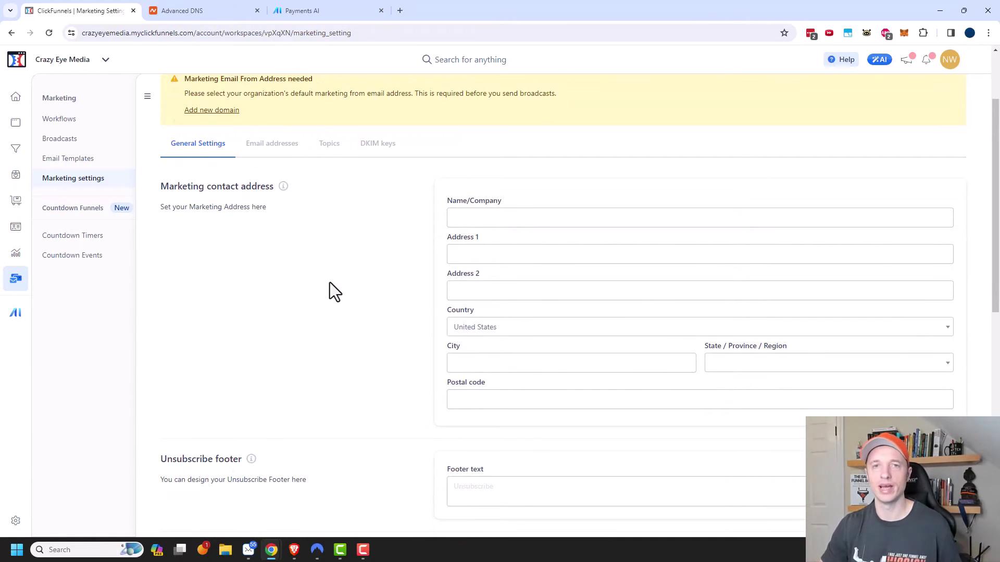
{"action": "left_click", "coordinate": [524, 219]}
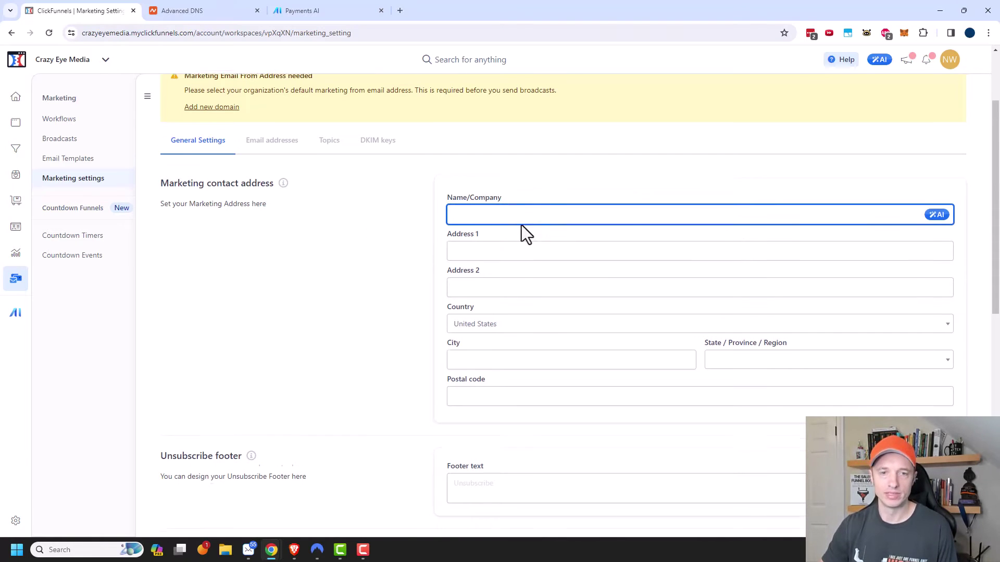
{"action": "scroll", "coordinate": [521, 224], "scroll_direction": "down", "scroll_amount": 4}
{"action": "scroll", "coordinate": [498, 322], "scroll_direction": "up", "scroll_amount": 4}
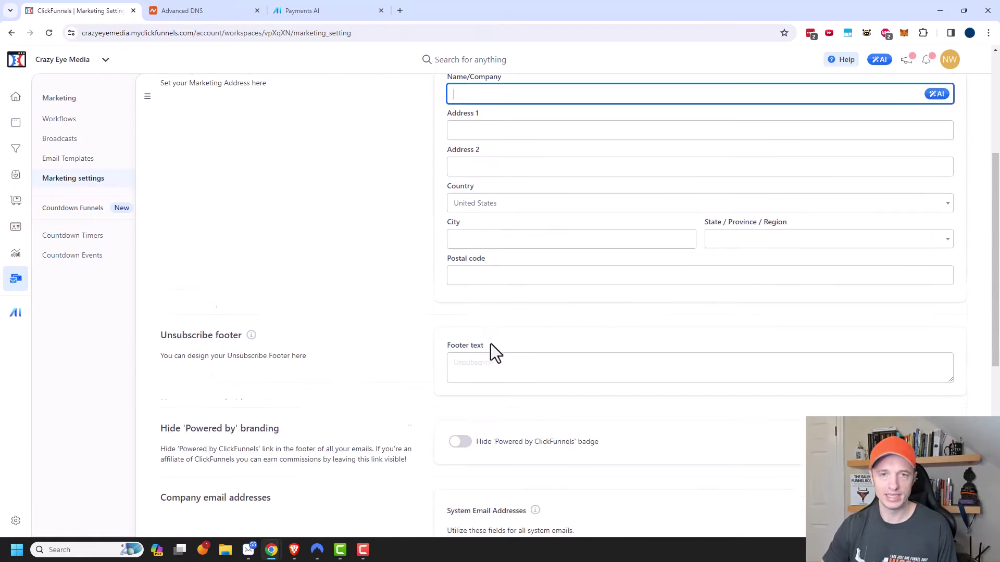
{"action": "left_click", "coordinate": [521, 217]}
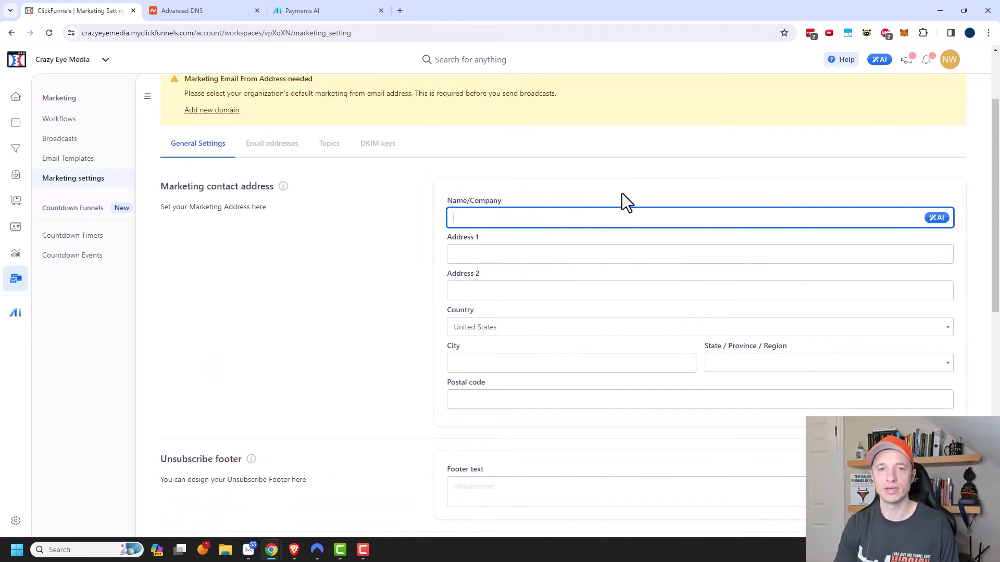
{"action": "left_click", "coordinate": [521, 244]}
{"action": "scroll", "coordinate": [336, 361], "scroll_direction": "down", "scroll_amount": 3}
- Set the footer to 'Click here to Unsubscribe' and hide the Powered by ClickFunnels badge
{"action": "left_click", "coordinate": [524, 333]}
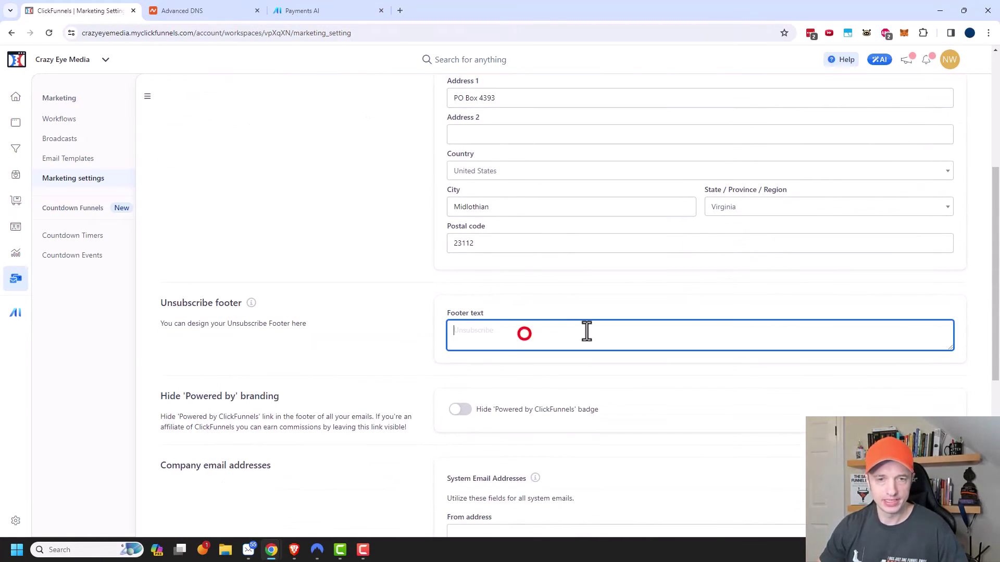
{"action": "type", "text": "Click her"}
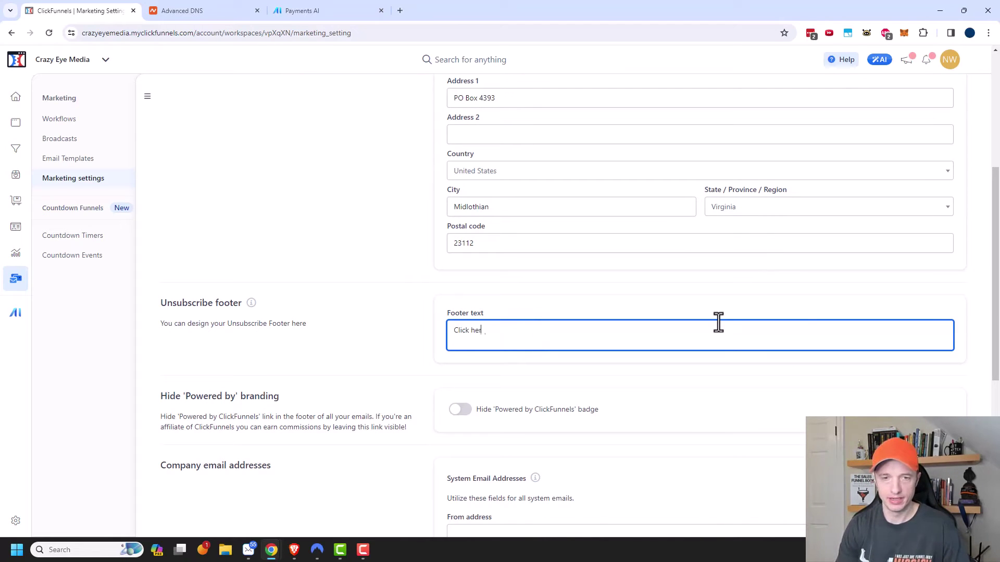
{"action": "type", "text": "e to Unsubscrib"}
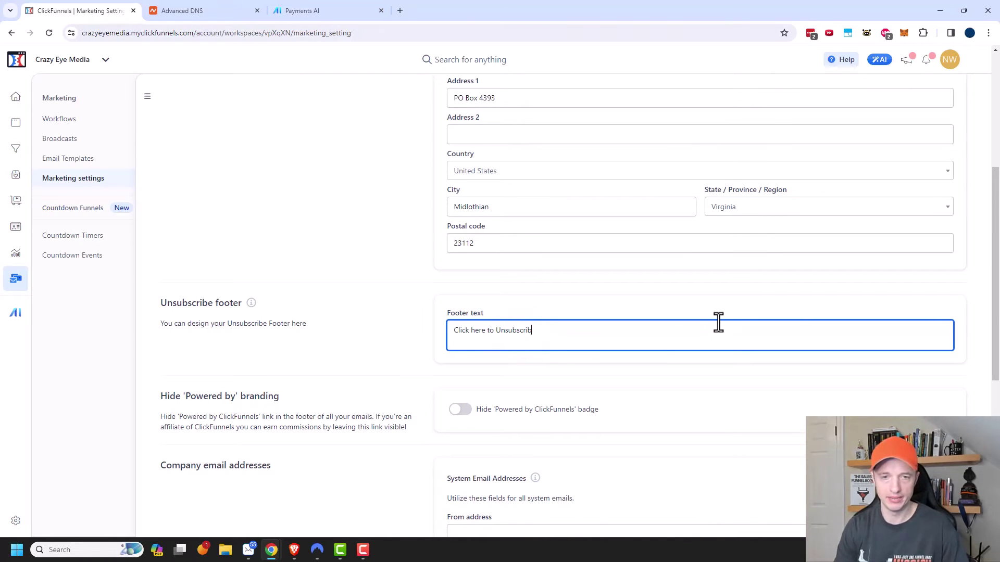
{"action": "type", "text": "e"}
{"action": "scroll", "coordinate": [718, 322], "scroll_direction": "down", "scroll_amount": 2}
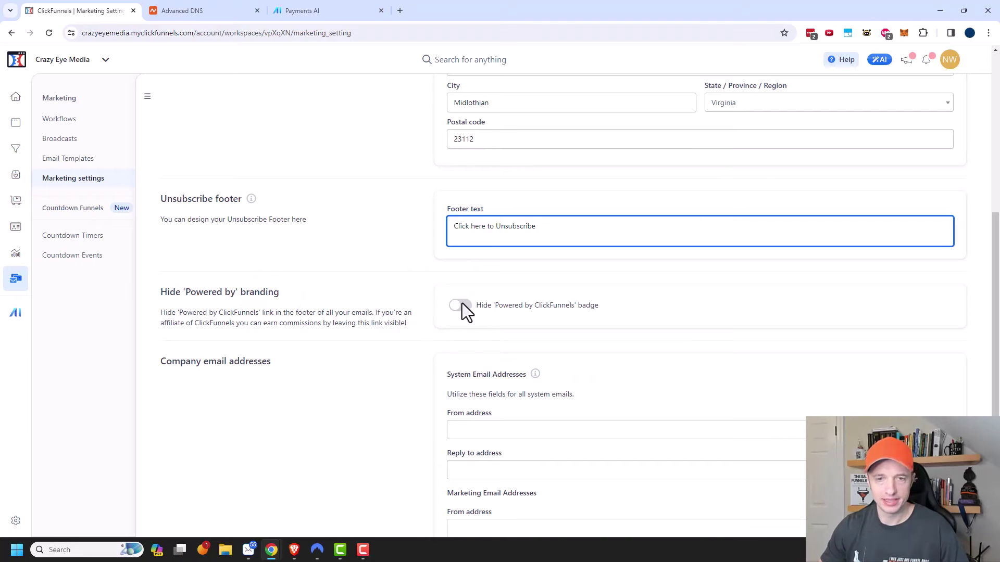
{"action": "left_click", "coordinate": [461, 305]}
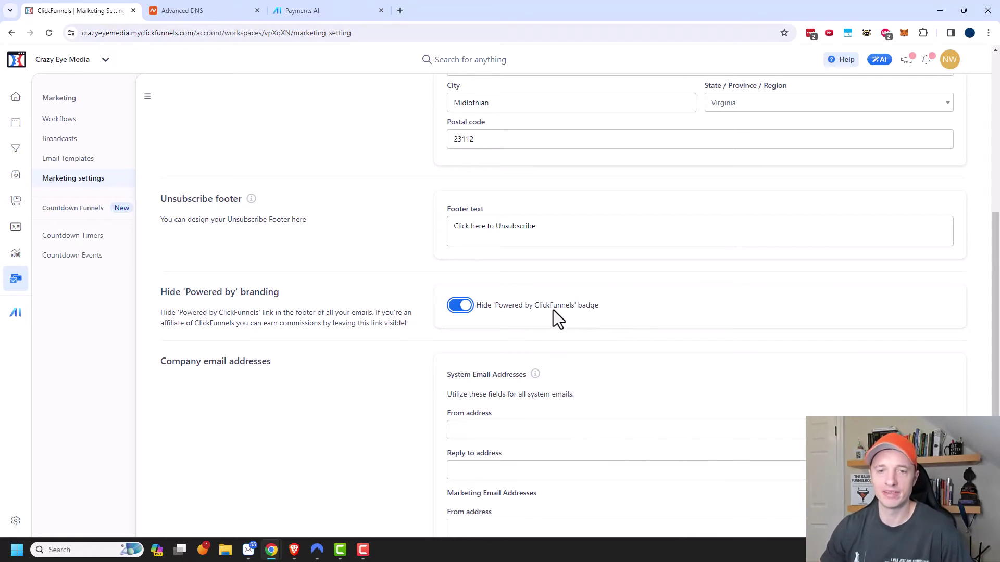
{"action": "scroll", "coordinate": [564, 313], "scroll_direction": "down", "scroll_amount": 1}
{"action": "scroll", "coordinate": [566, 311], "scroll_direction": "down", "scroll_amount": 1}
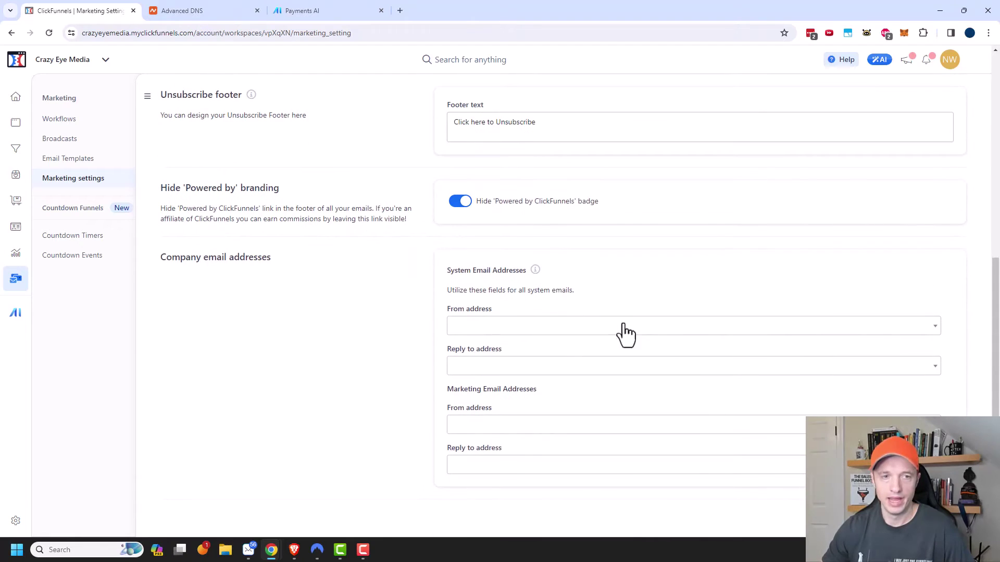
{"action": "scroll", "coordinate": [260, 245], "scroll_direction": "down", "scroll_amount": 1}
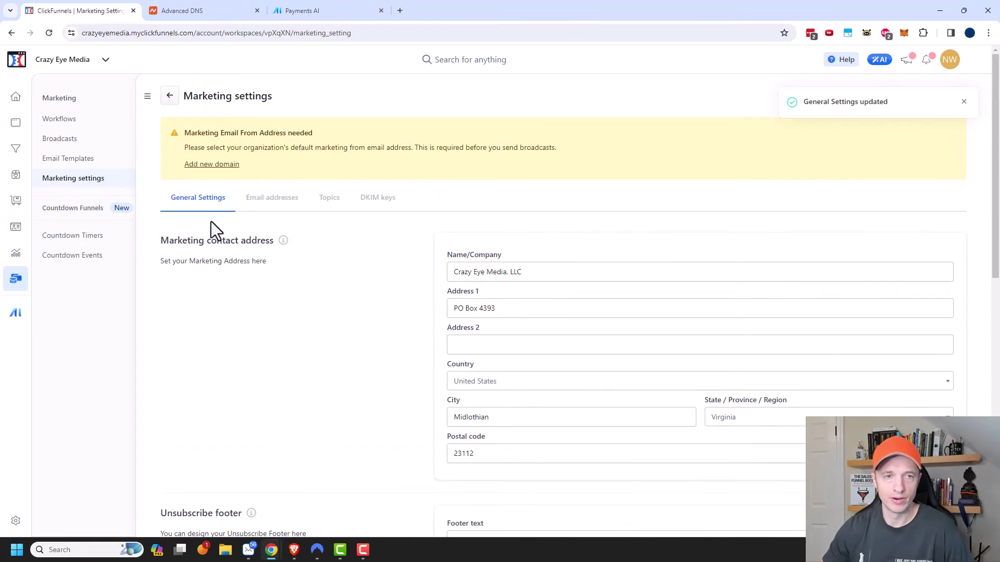
- Start a new sender address with nickname 'Nathan' and sender name 'Nathan w/ Crazy Eye Media'
{"action": "left_click", "coordinate": [282, 206]}
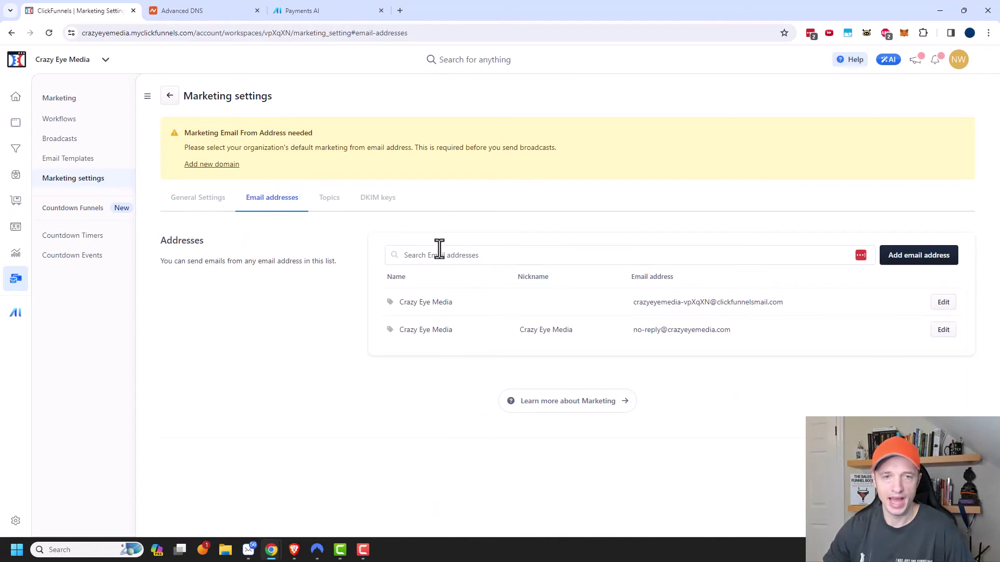
{"action": "left_click", "coordinate": [912, 273]}
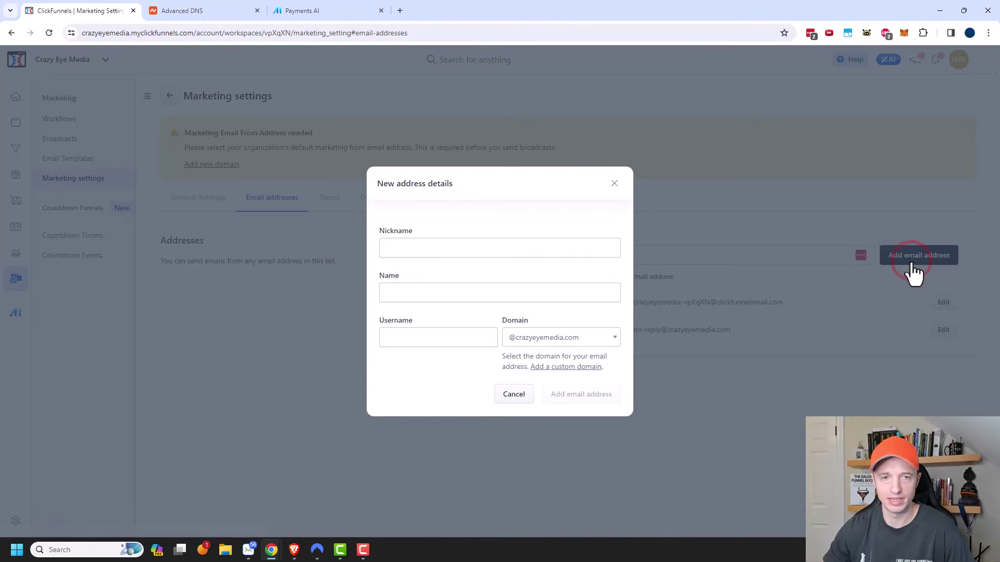
{"action": "left_click", "coordinate": [508, 250]}
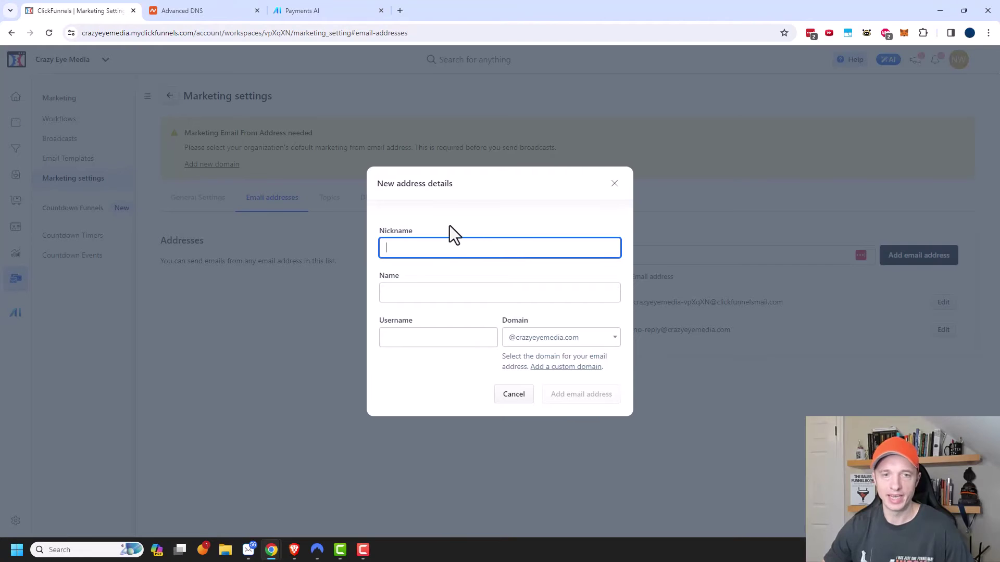
{"action": "type", "text": "Nathan"}
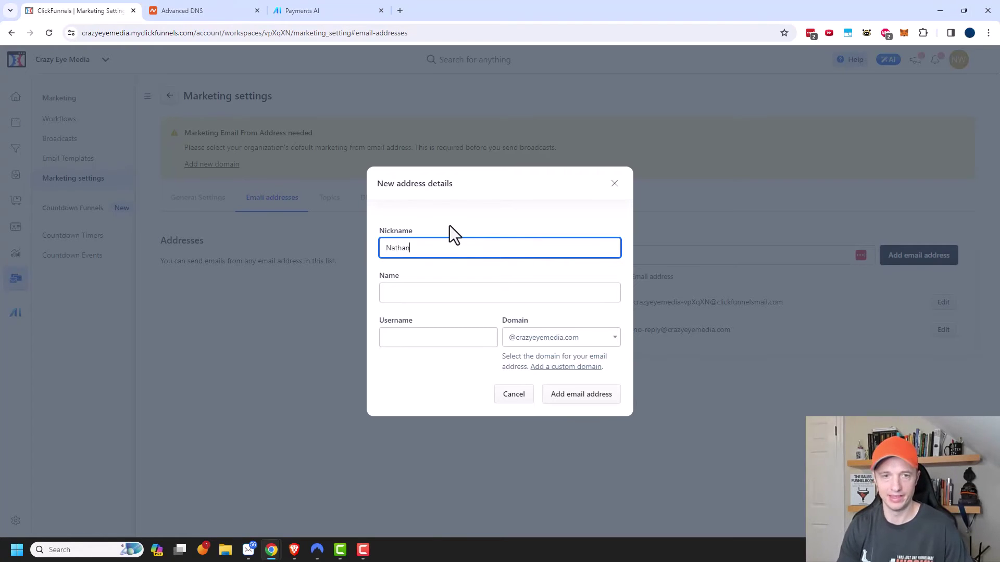
{"action": "key", "text": "Tab"}
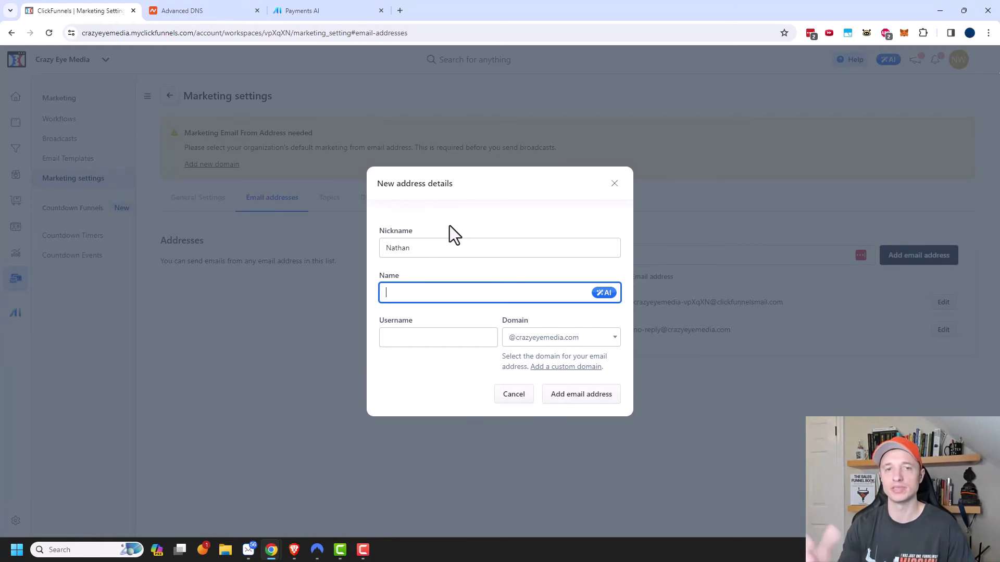
{"action": "type", "text": "Nathan"}
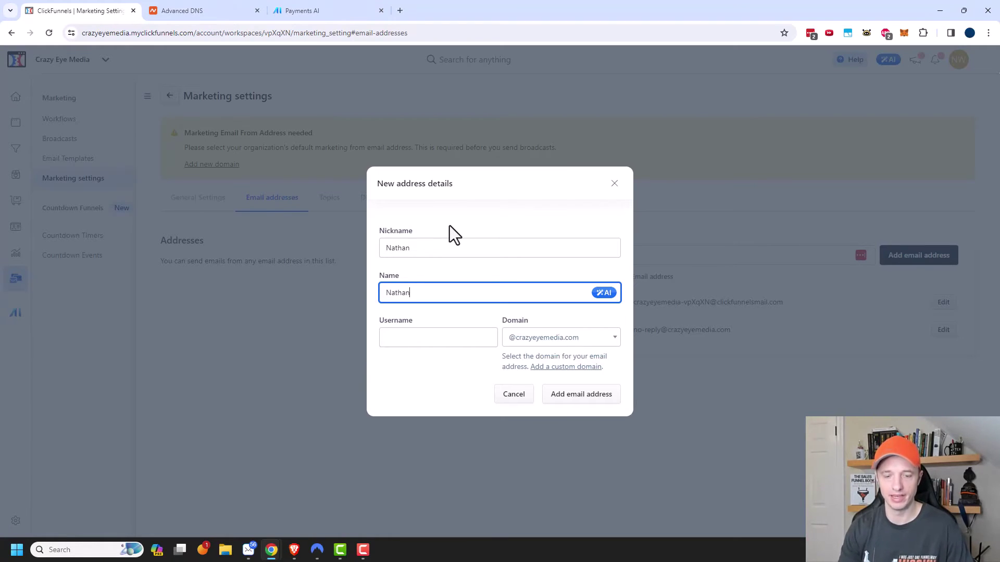
{"action": "type", "text": " w/ Crazy"}
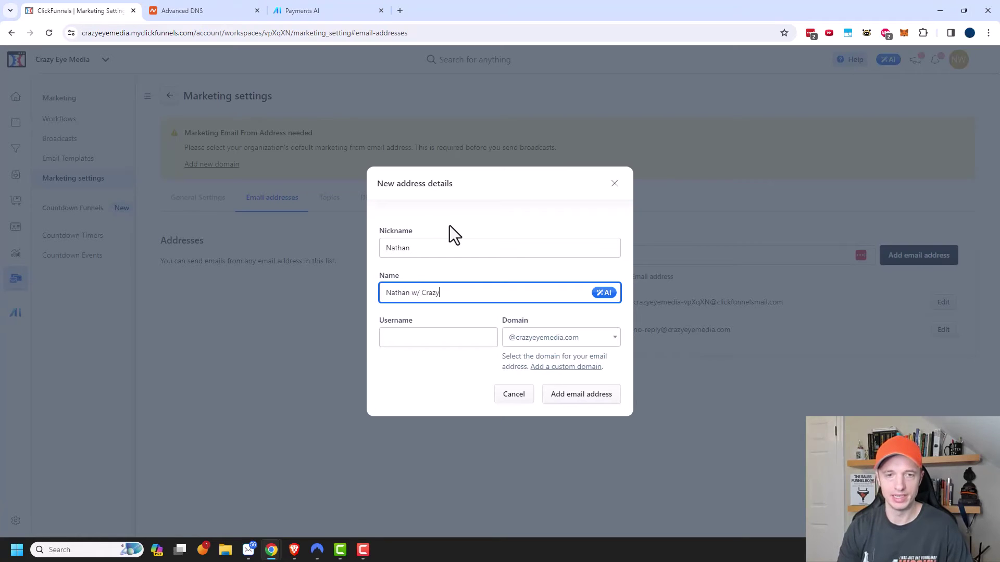
{"action": "type", "text": " Eye Media"}
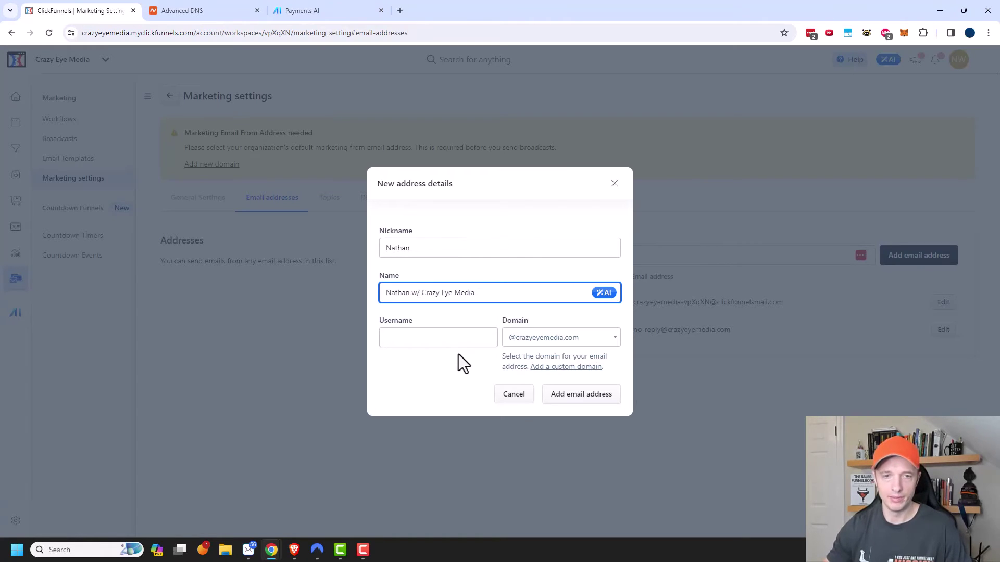
{"action": "left_click", "coordinate": [457, 342]}
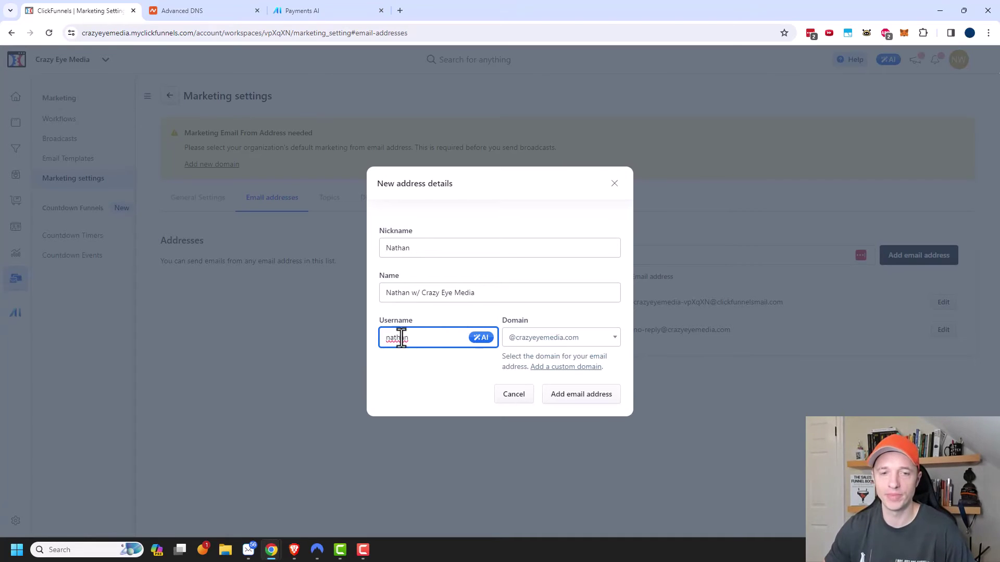
{"action": "left_click", "coordinate": [590, 397]}
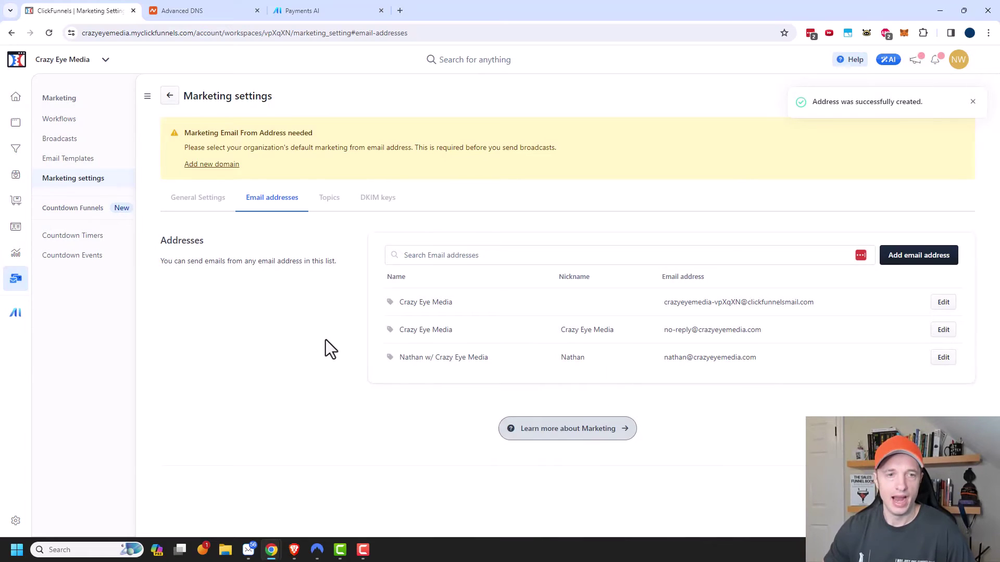
{"action": "left_click", "coordinate": [198, 201]}
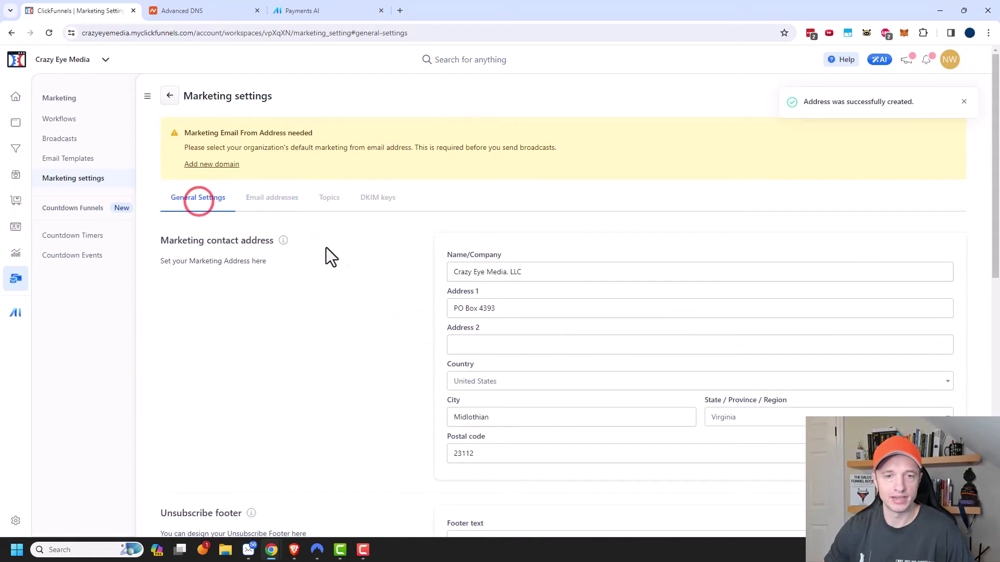
{"action": "scroll", "coordinate": [407, 332], "scroll_direction": "down", "scroll_amount": 8}
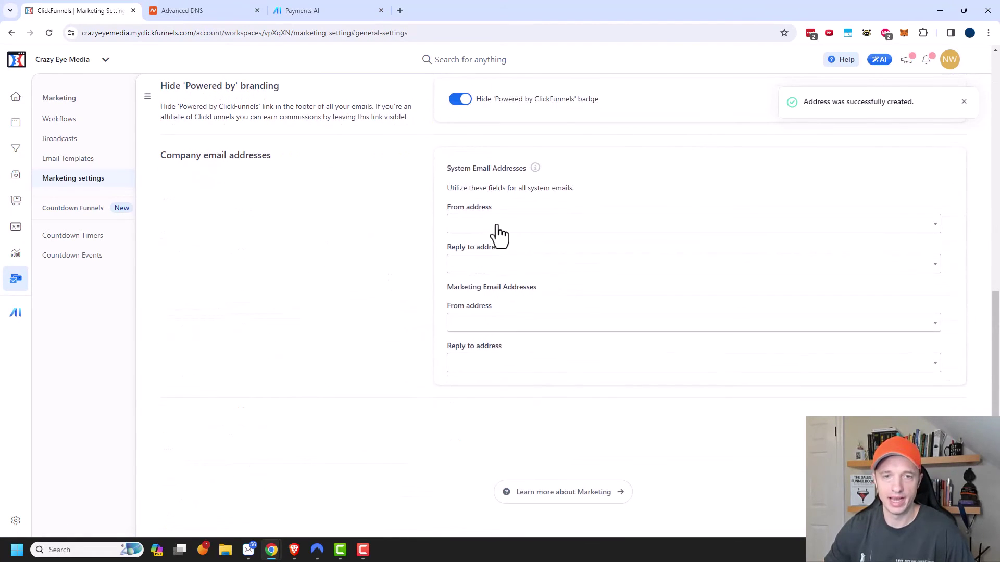
- Use the new crazyeyemedia.com address for System and Marketing From and Reply-to
{"action": "scroll", "coordinate": [499, 234], "scroll_direction": "down", "scroll_amount": 1}
{"action": "left_click", "coordinate": [474, 198]}
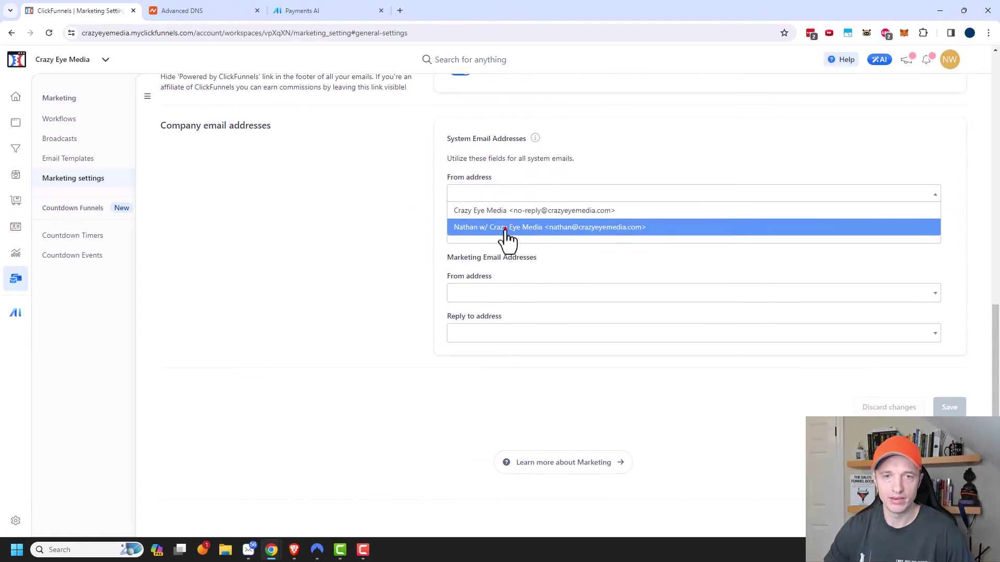
{"action": "left_click", "coordinate": [505, 228]}
{"action": "left_click", "coordinate": [510, 233]}
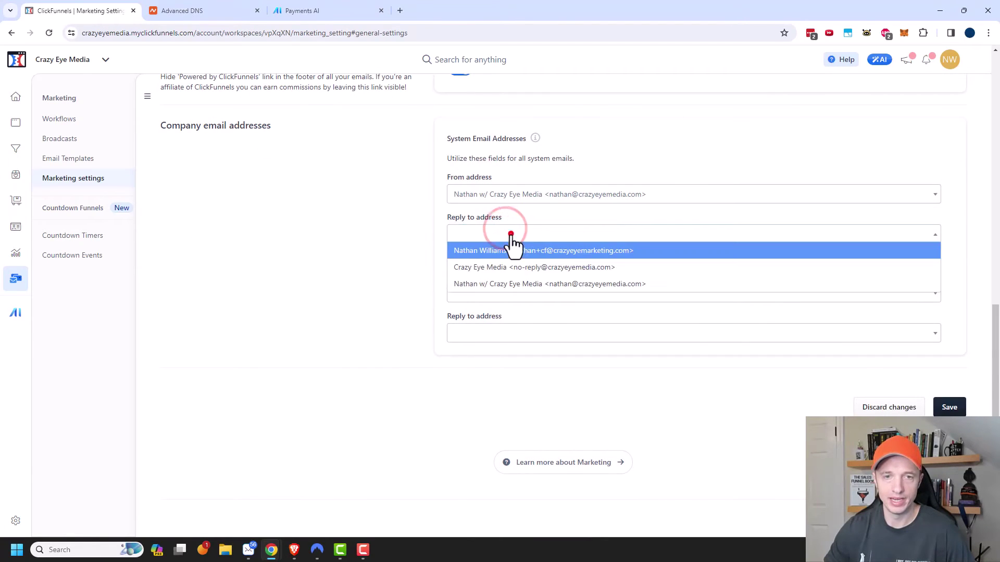
{"action": "left_click", "coordinate": [539, 286]}
{"action": "left_click", "coordinate": [485, 288]}
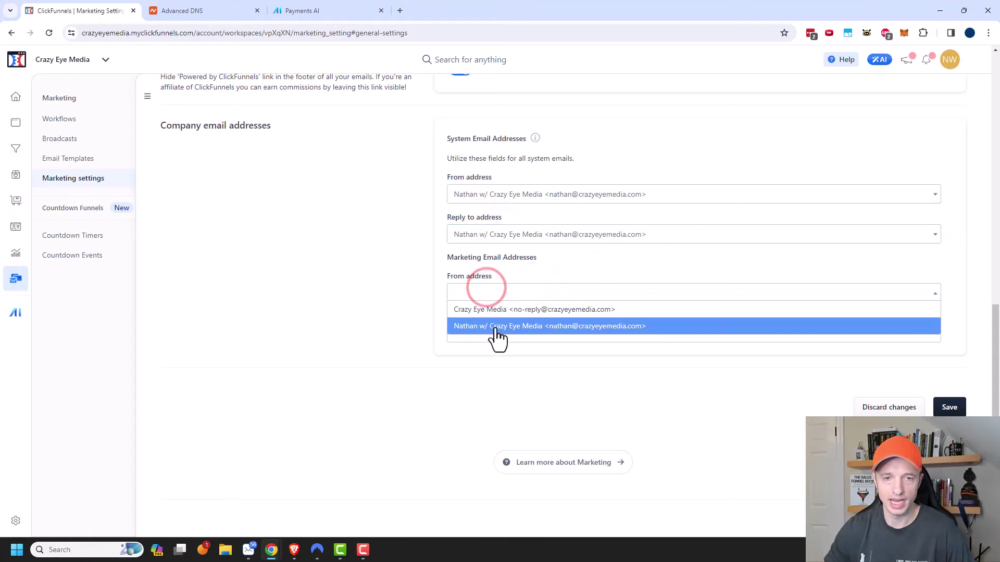
{"action": "left_click", "coordinate": [495, 327]}
{"action": "left_click", "coordinate": [496, 333]}
{"action": "left_click", "coordinate": [506, 384]}
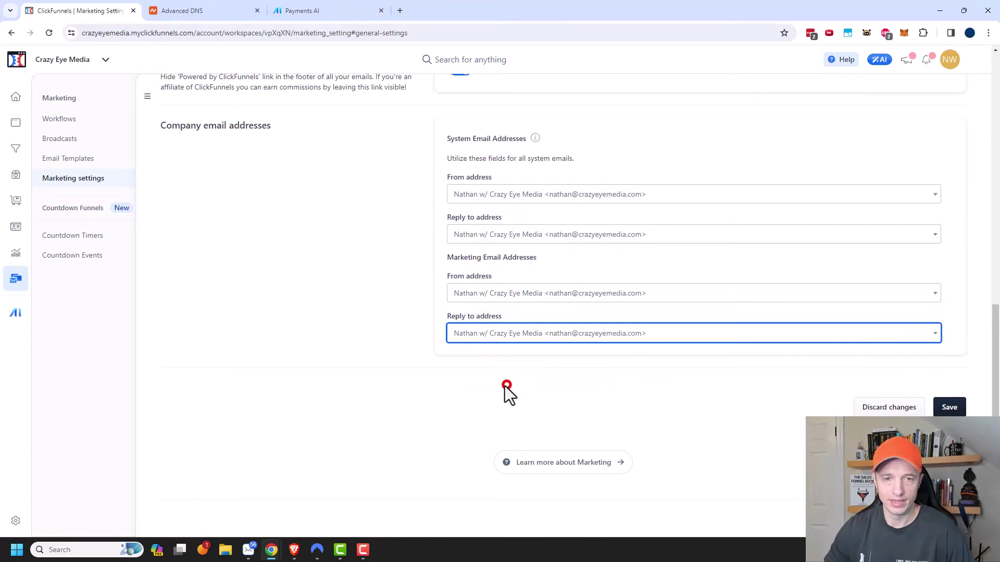
{"action": "left_click", "coordinate": [406, 220]}
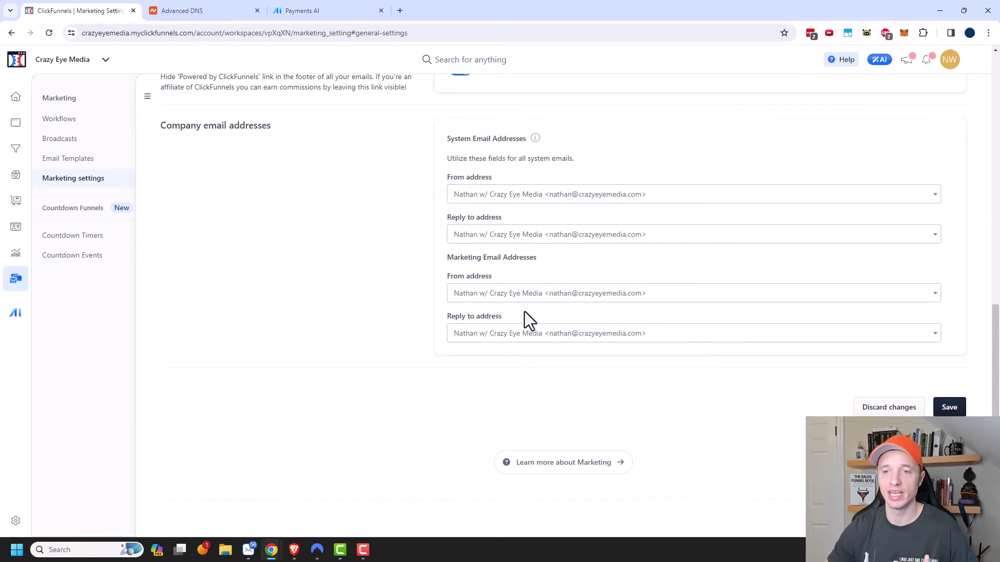
- Save the sender address settings and confirm the DKIM record shows verified
{"action": "left_click", "coordinate": [949, 407]}
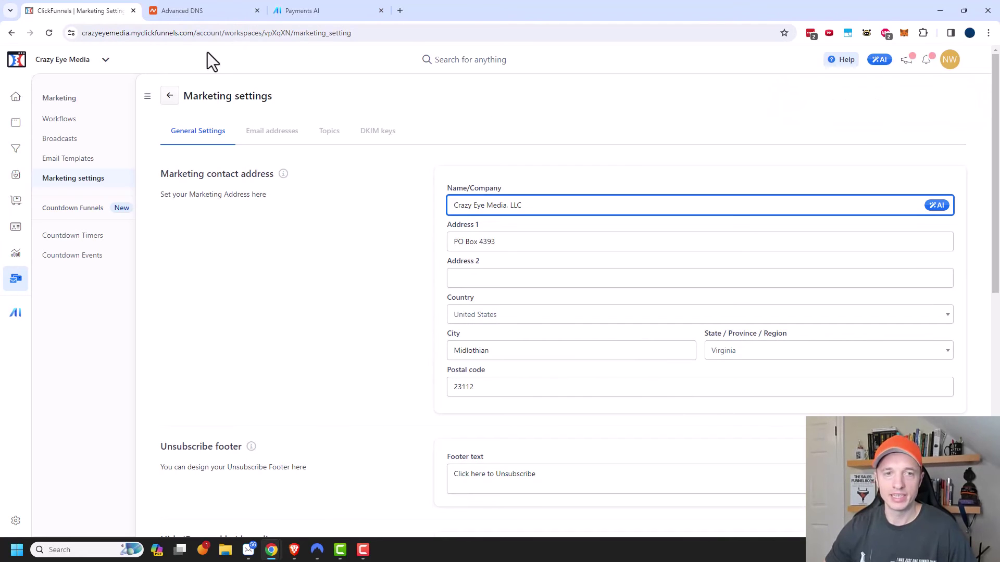
{"action": "left_click", "coordinate": [382, 135]}
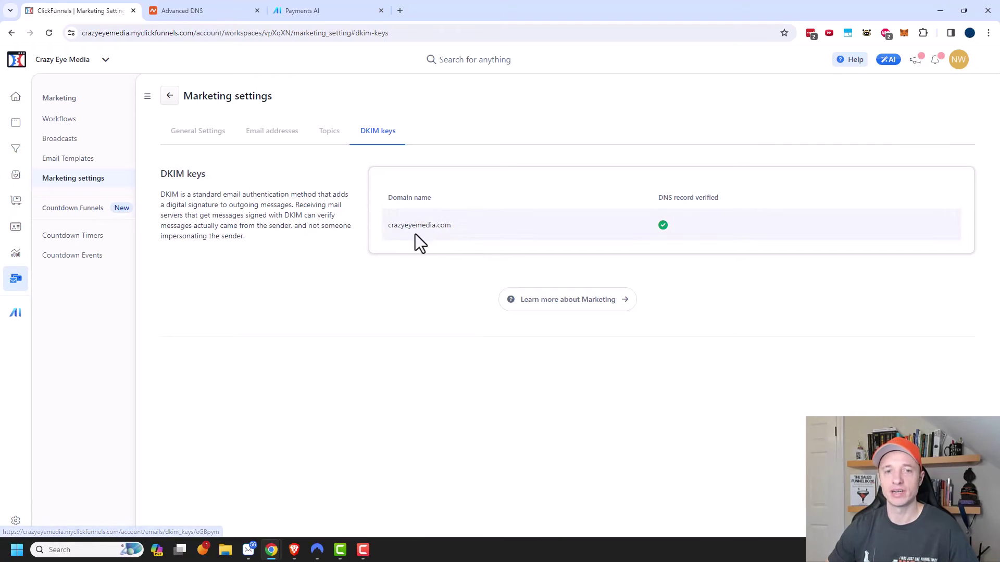
{"action": "left_click", "coordinate": [209, 14]}
- Review crazyeyemedia.com's host records in Namecheap's Advanced DNS table
{"action": "scroll", "coordinate": [514, 334], "scroll_direction": "down", "scroll_amount": 1}
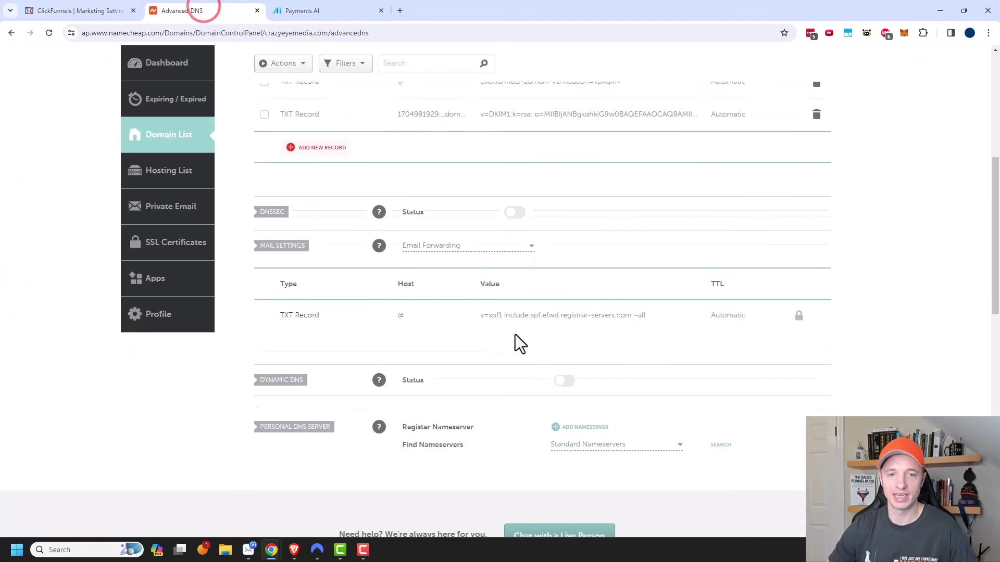
{"action": "scroll", "coordinate": [445, 298], "scroll_direction": "up", "scroll_amount": 3}
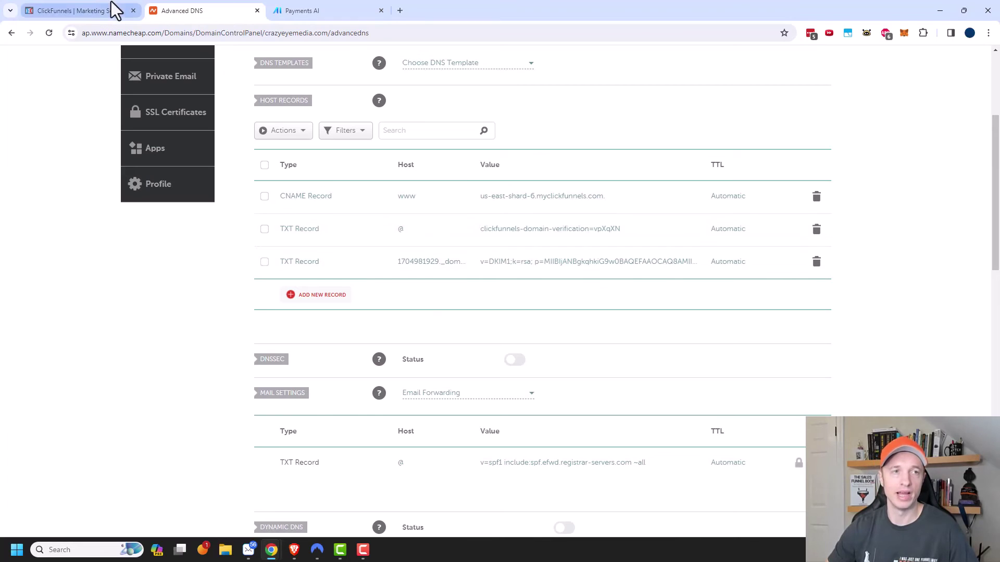
{"action": "left_click", "coordinate": [95, 9]}
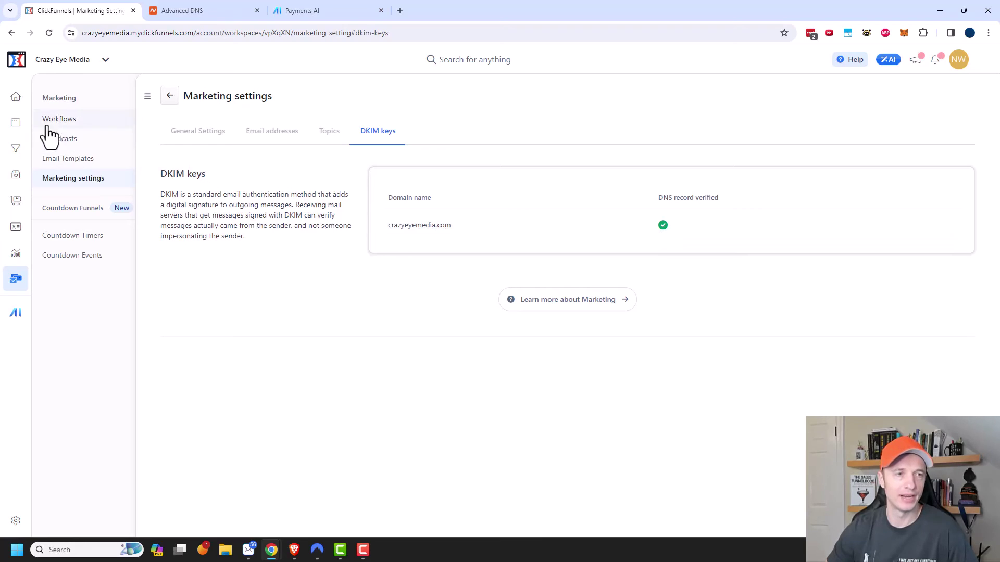
{"action": "left_click", "coordinate": [13, 125]}
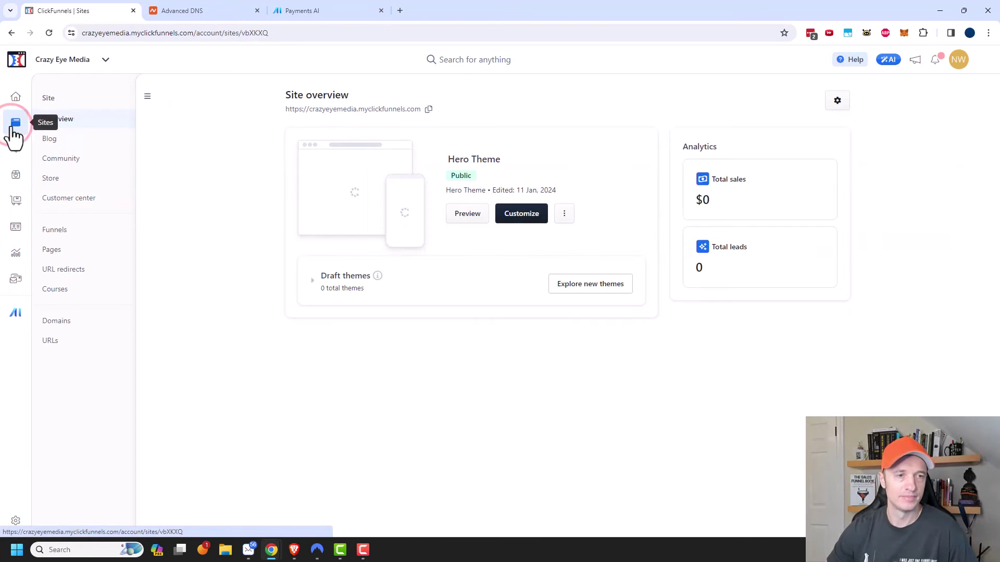
{"action": "left_click", "coordinate": [63, 322]}
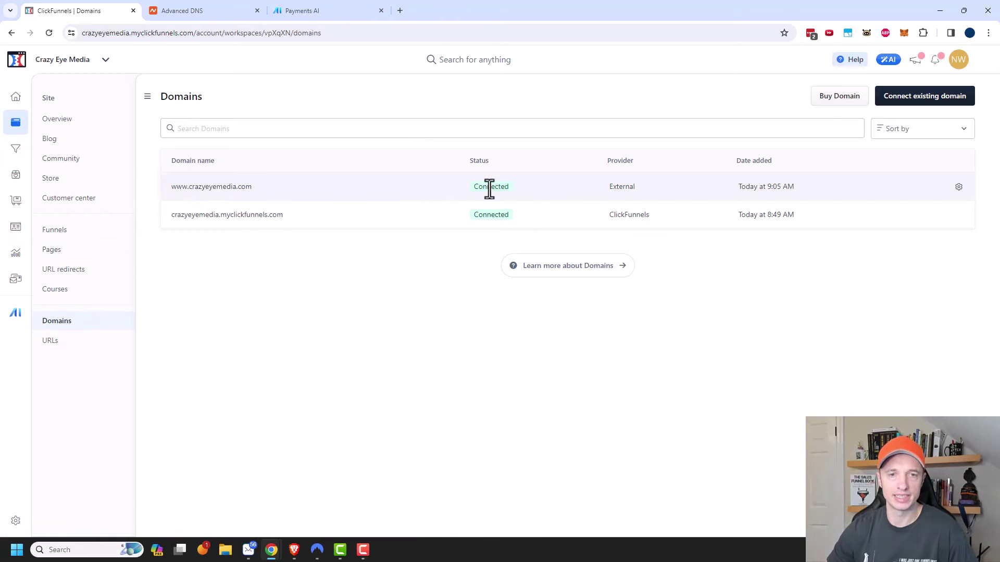
{"action": "left_click", "coordinate": [227, 191]}
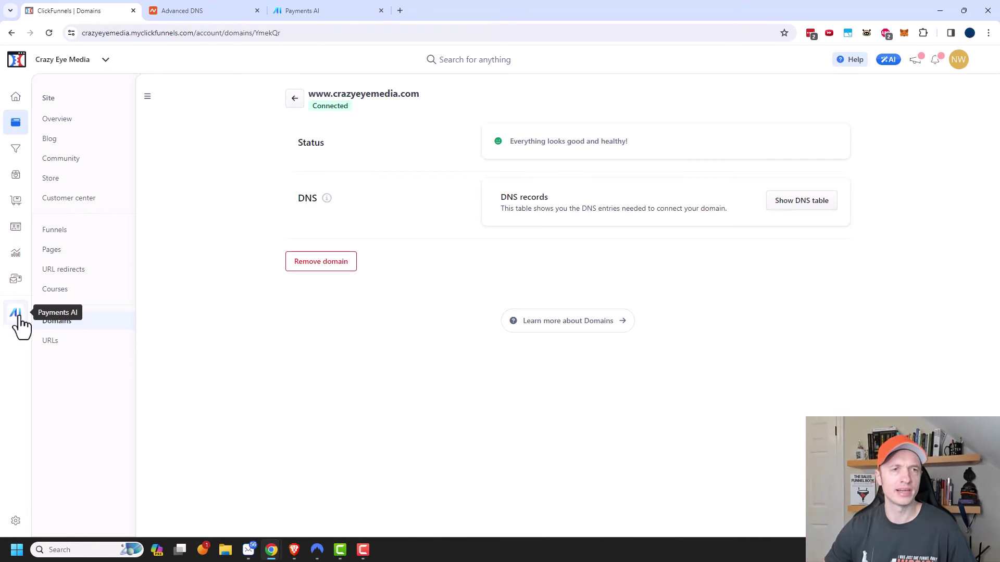
{"action": "left_click", "coordinate": [356, 7]}
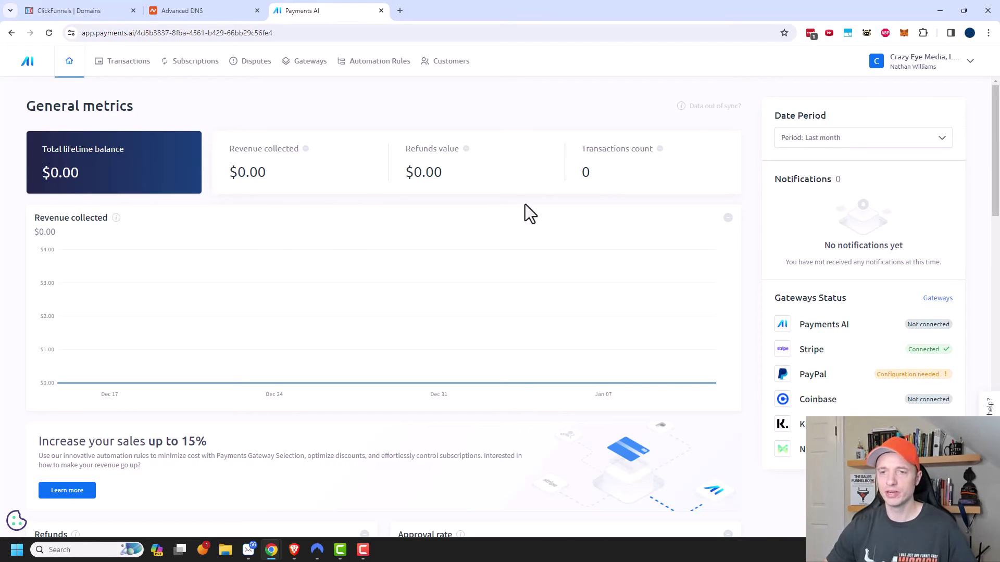
{"action": "scroll", "coordinate": [760, 328], "scroll_direction": "down", "scroll_amount": 1}
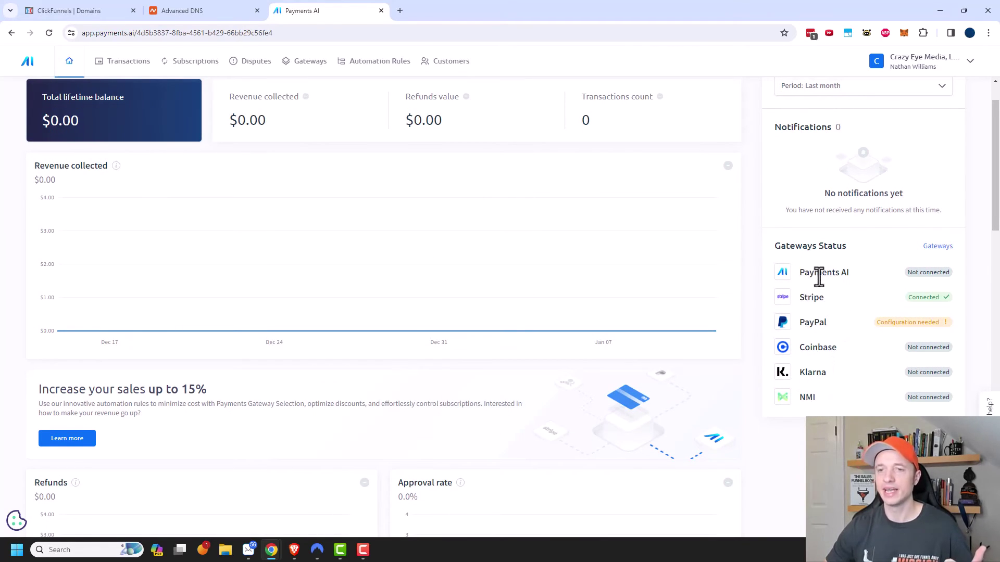
{"action": "scroll", "coordinate": [620, 261], "scroll_direction": "up", "scroll_amount": 1}
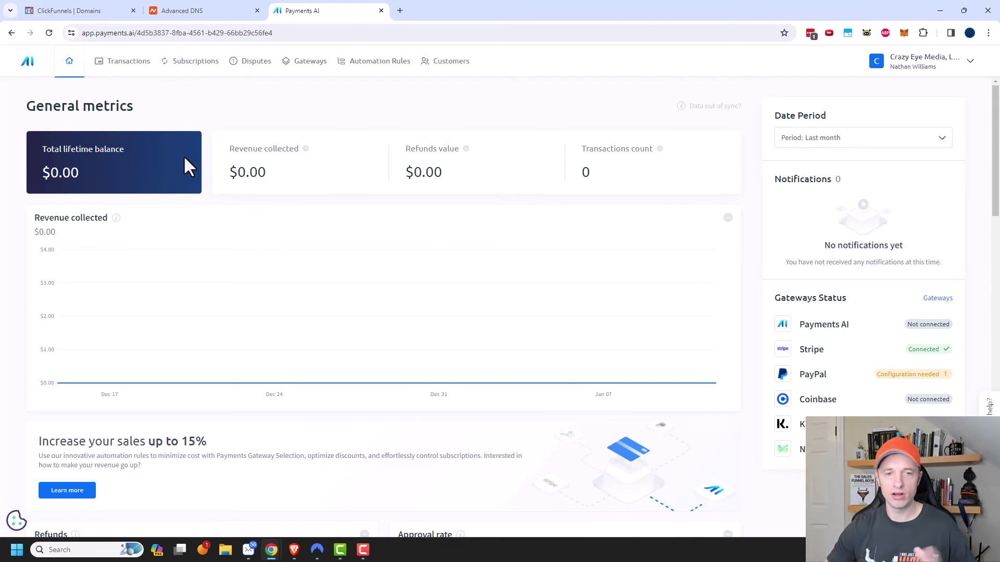
{"action": "scroll", "coordinate": [504, 322], "scroll_direction": "down", "scroll_amount": 3}
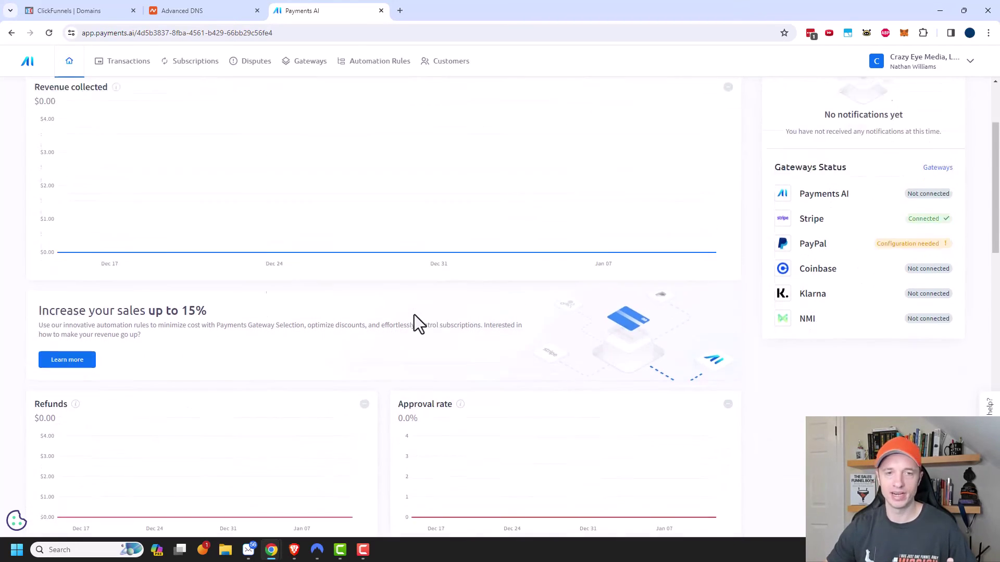
{"action": "scroll", "coordinate": [414, 315], "scroll_direction": "up", "scroll_amount": 3}
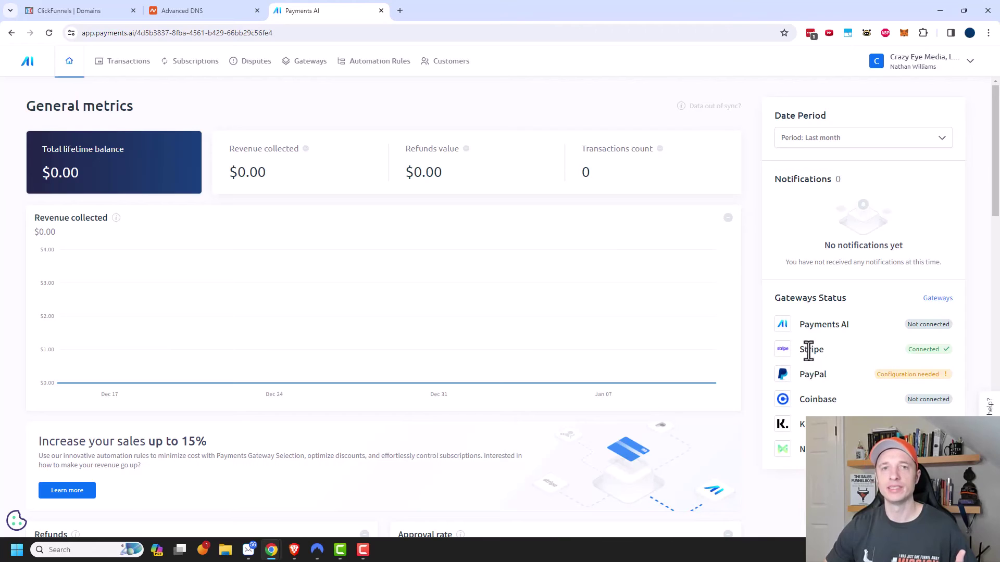
- Accept joining the Crazy Eye Media organization in Payments AI and agree to the terms
{"action": "left_click", "coordinate": [81, 11]}
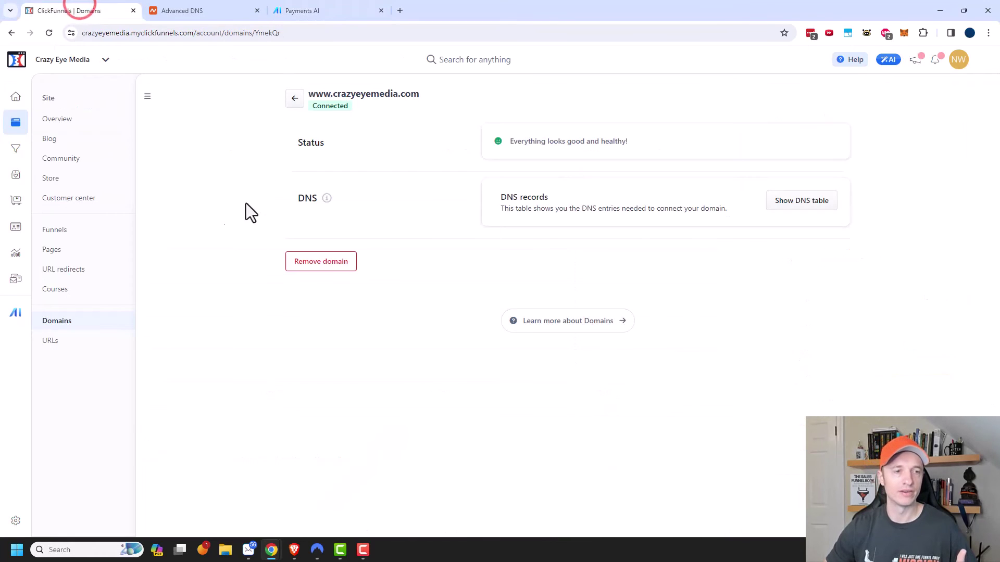
{"action": "left_click", "coordinate": [16, 313]}
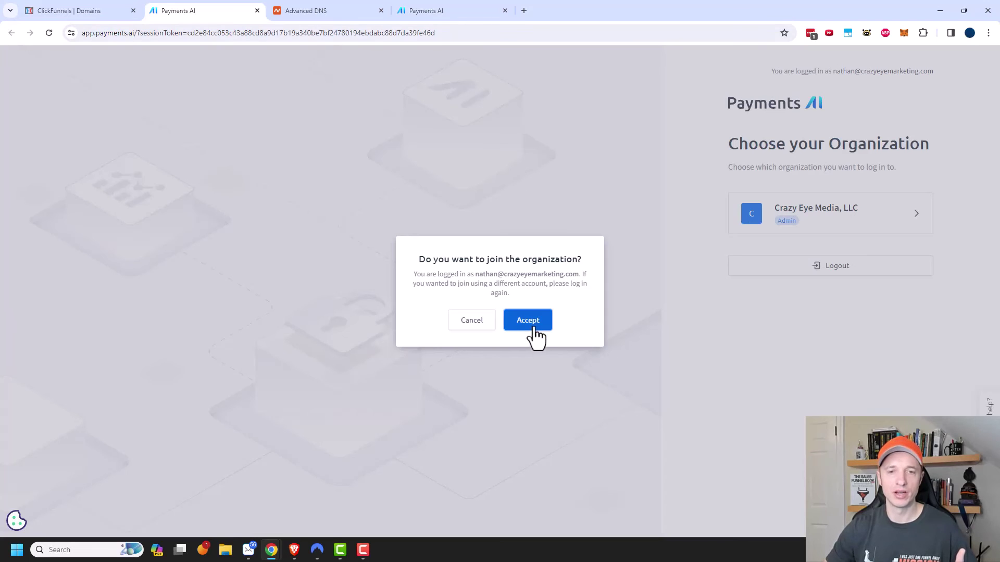
{"action": "left_click", "coordinate": [527, 320]}
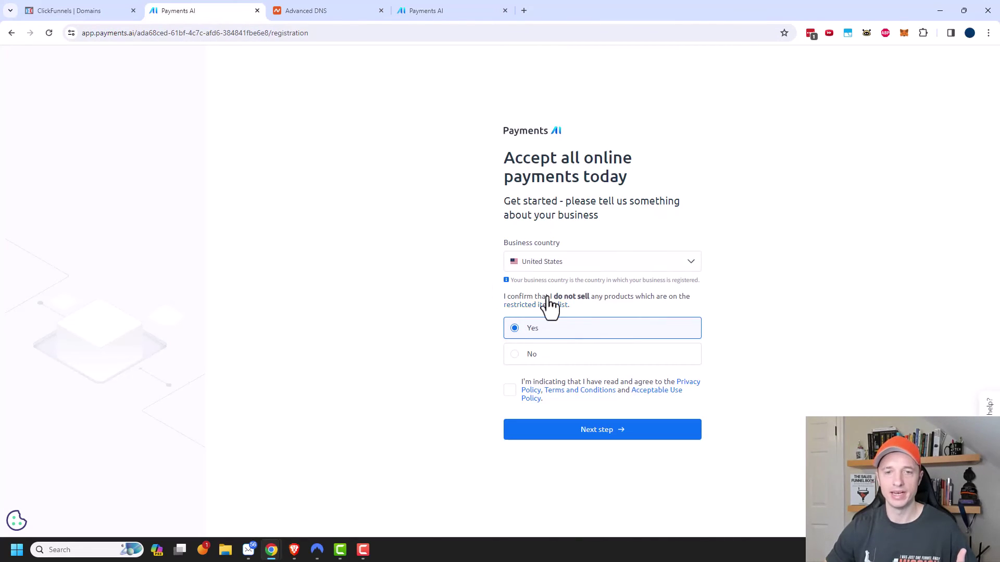
{"action": "left_click", "coordinate": [504, 391]}
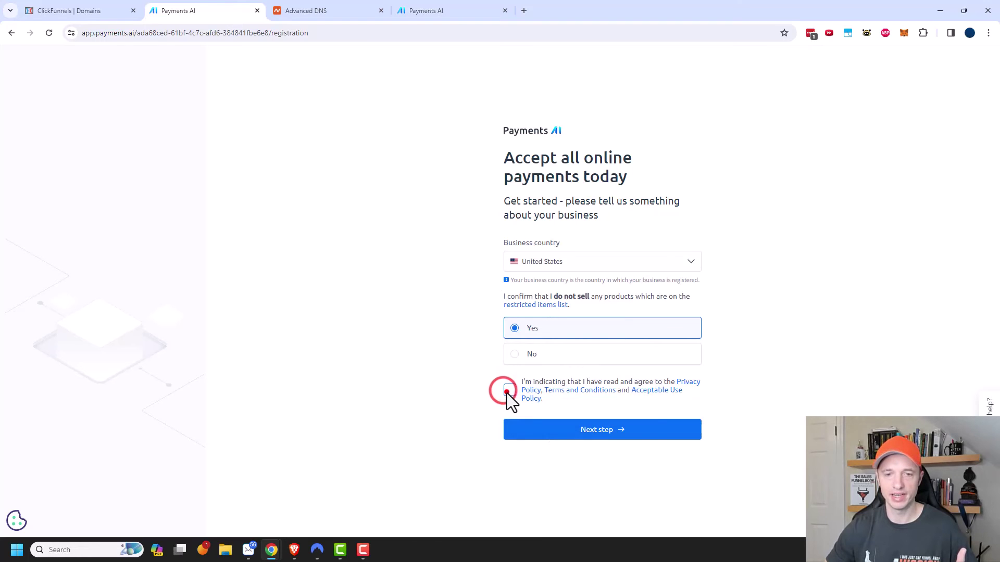
{"action": "left_click", "coordinate": [608, 432]}
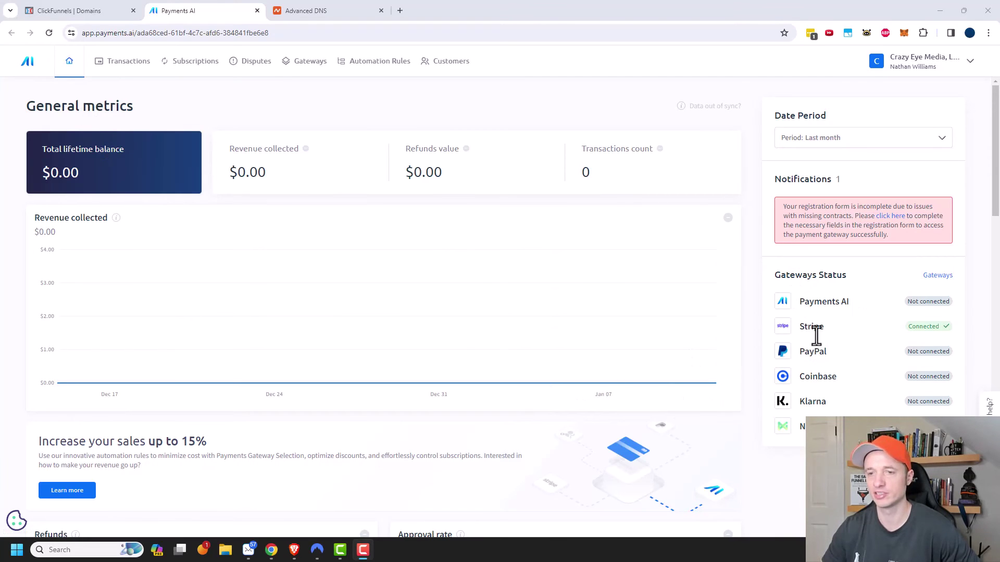
- Upload the Crazy Eye Marketing logo as the workspace icon and update the workspace
{"action": "left_click", "coordinate": [99, 14]}
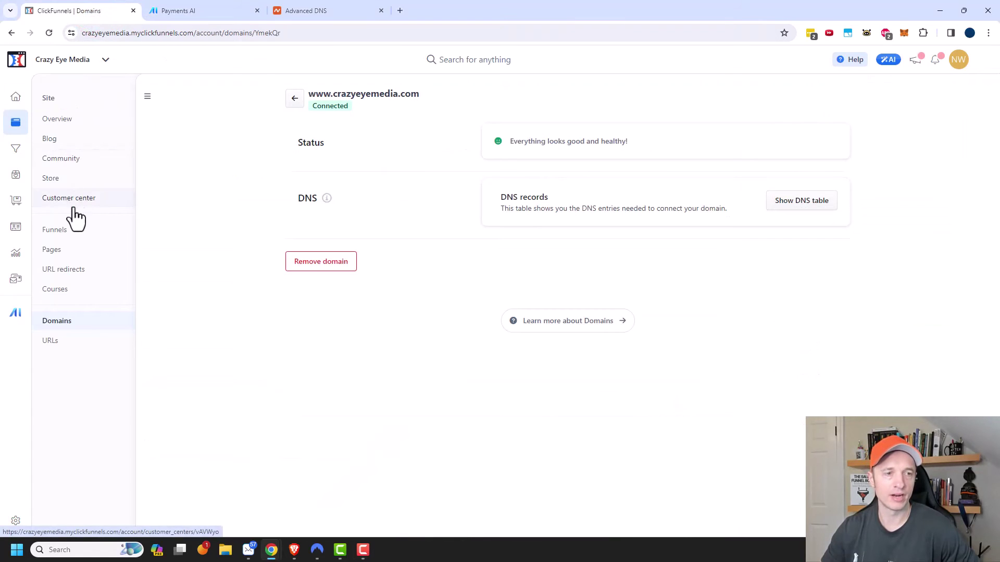
{"action": "left_click", "coordinate": [15, 520]}
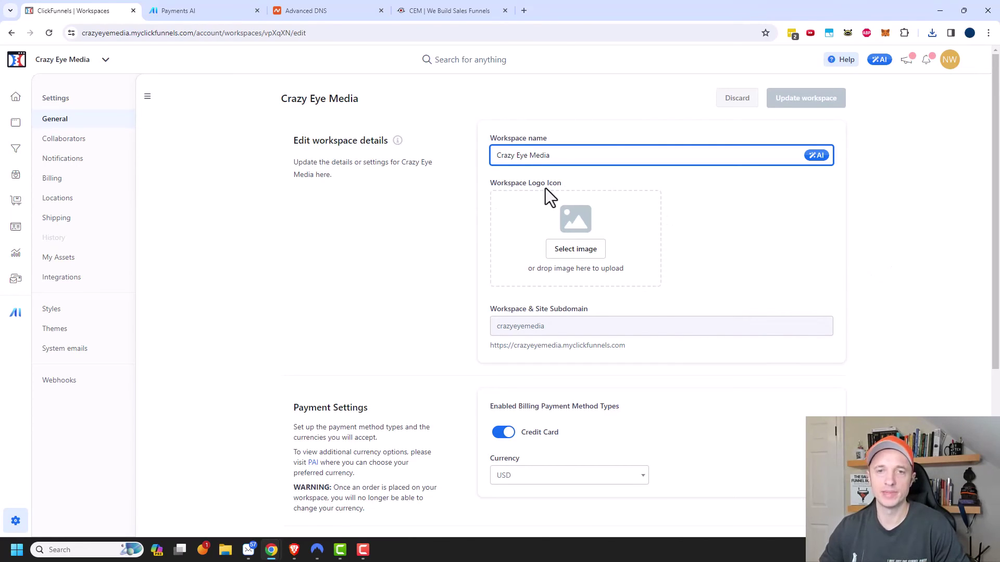
{"action": "left_click", "coordinate": [579, 254]}
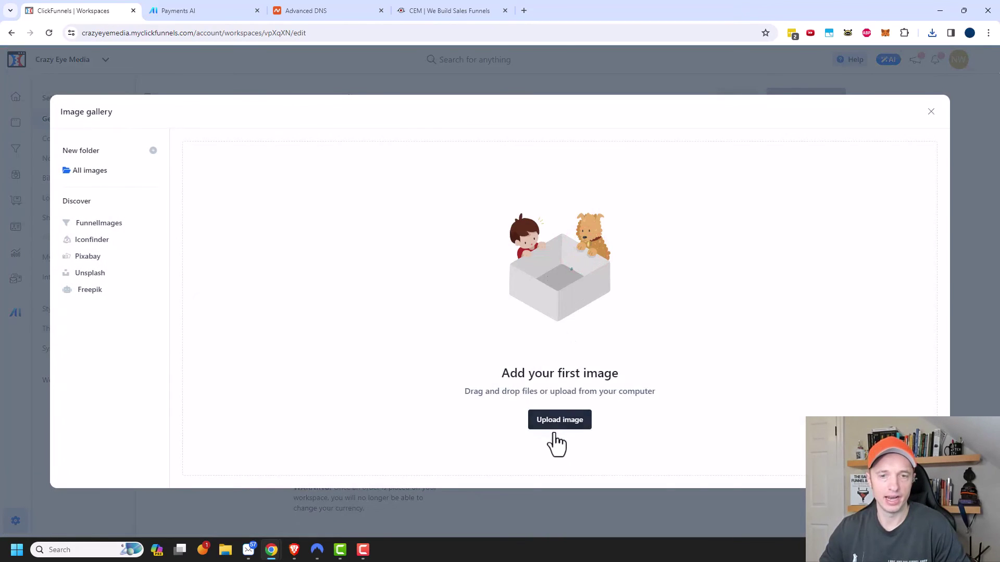
{"action": "left_click", "coordinate": [558, 420]}
{"action": "double_click", "coordinate": [235, 99]}
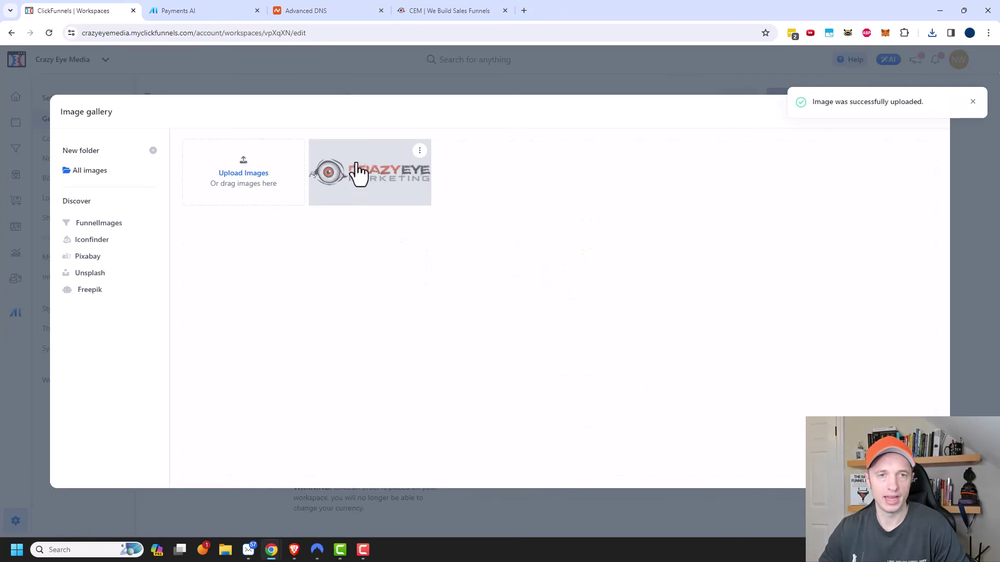
{"action": "left_click", "coordinate": [358, 172]}
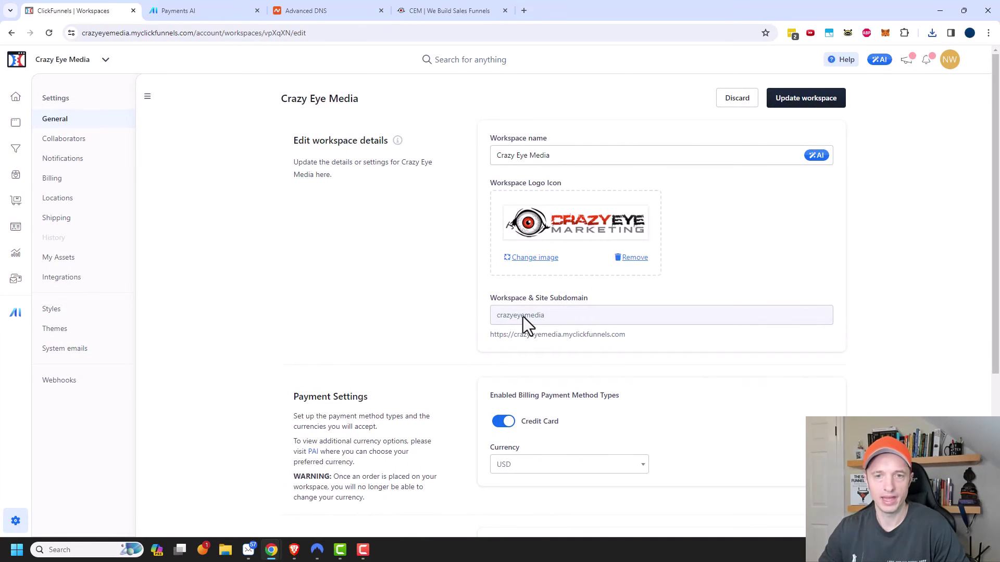
{"action": "left_click", "coordinate": [806, 104]}
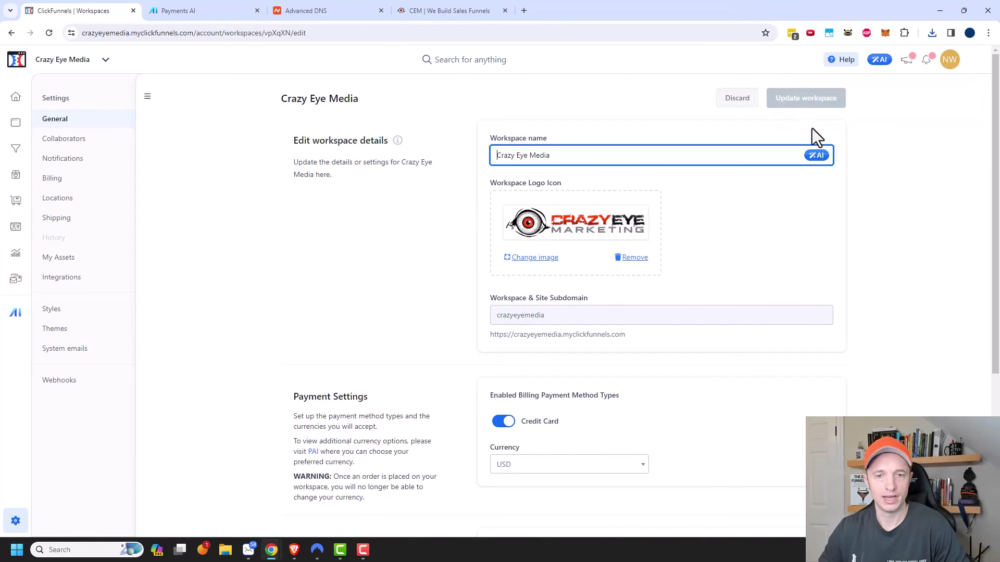
- Look over payment, order number and team settings, then check Notifications for Payments.ai activation
{"action": "scroll", "coordinate": [701, 271], "scroll_direction": "down", "scroll_amount": 2}
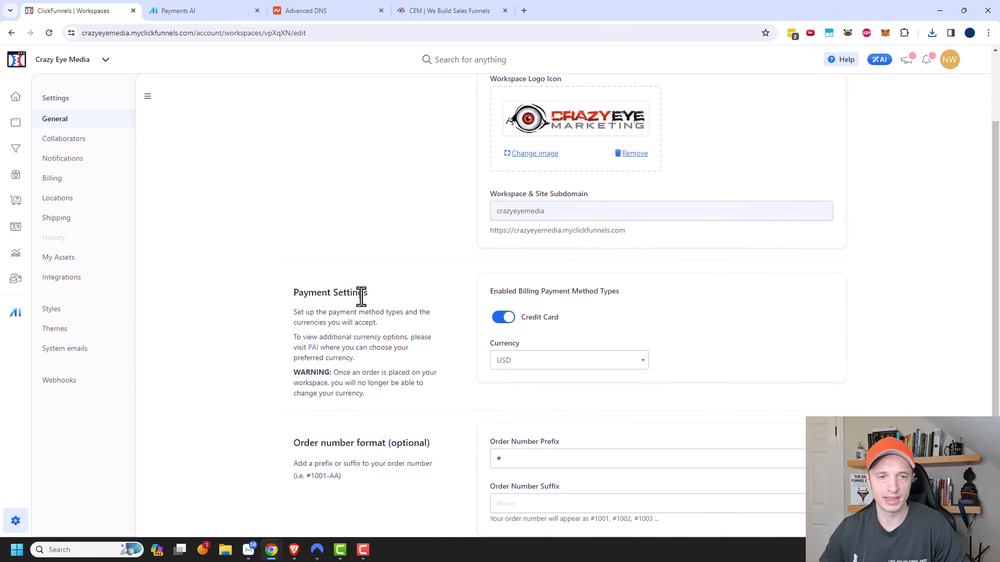
{"action": "scroll", "coordinate": [523, 320], "scroll_direction": "down", "scroll_amount": 1}
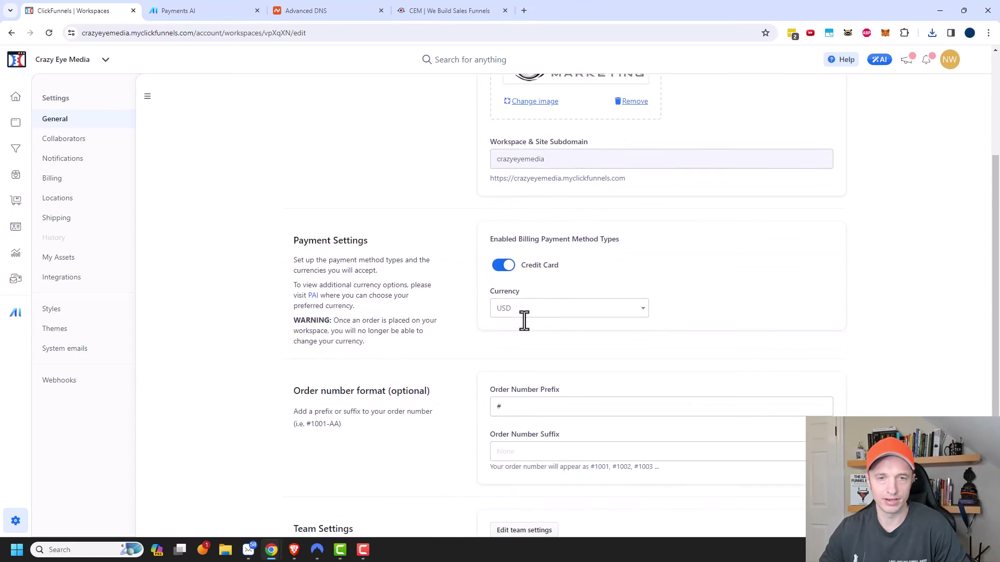
{"action": "scroll", "coordinate": [523, 321], "scroll_direction": "down", "scroll_amount": 1}
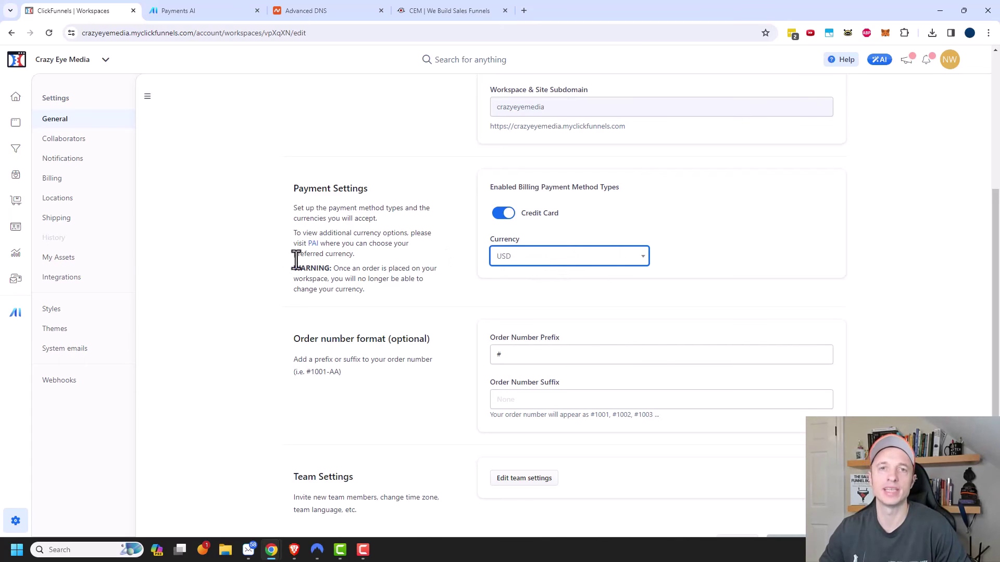
{"action": "scroll", "coordinate": [358, 300], "scroll_direction": "down", "scroll_amount": 1}
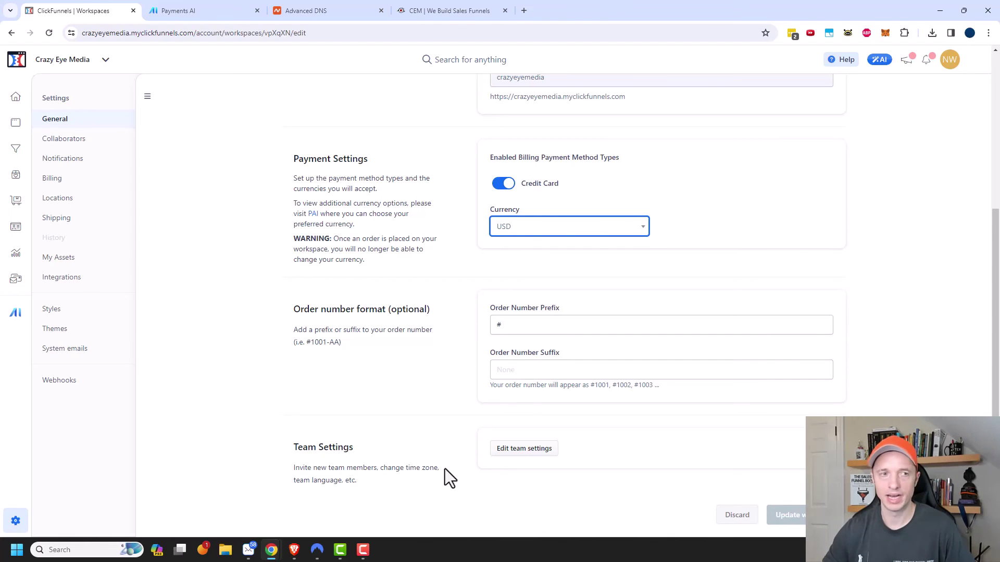
{"action": "left_click", "coordinate": [85, 159]}
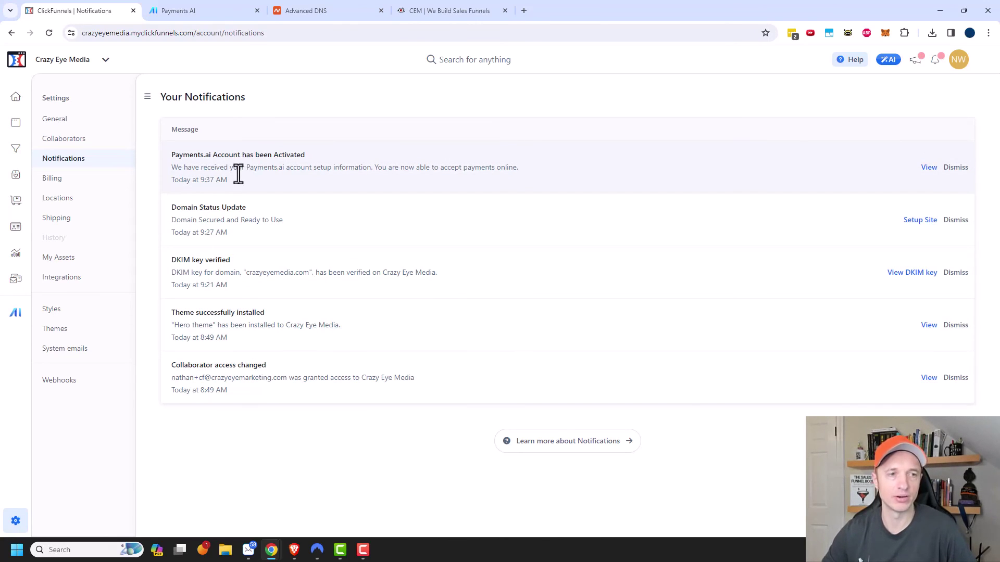
{"action": "left_click", "coordinate": [54, 182]}
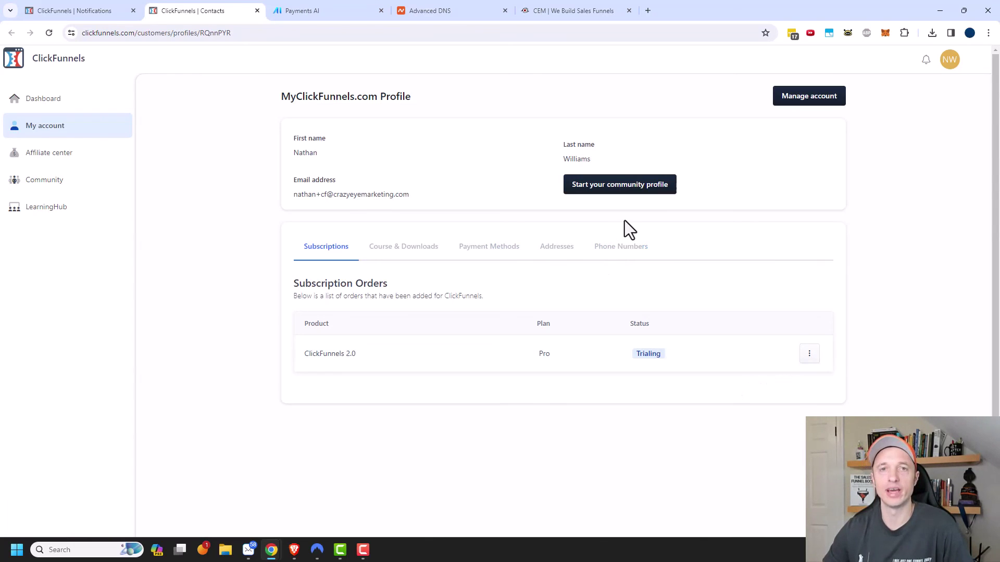
{"action": "left_click", "coordinate": [402, 250]}
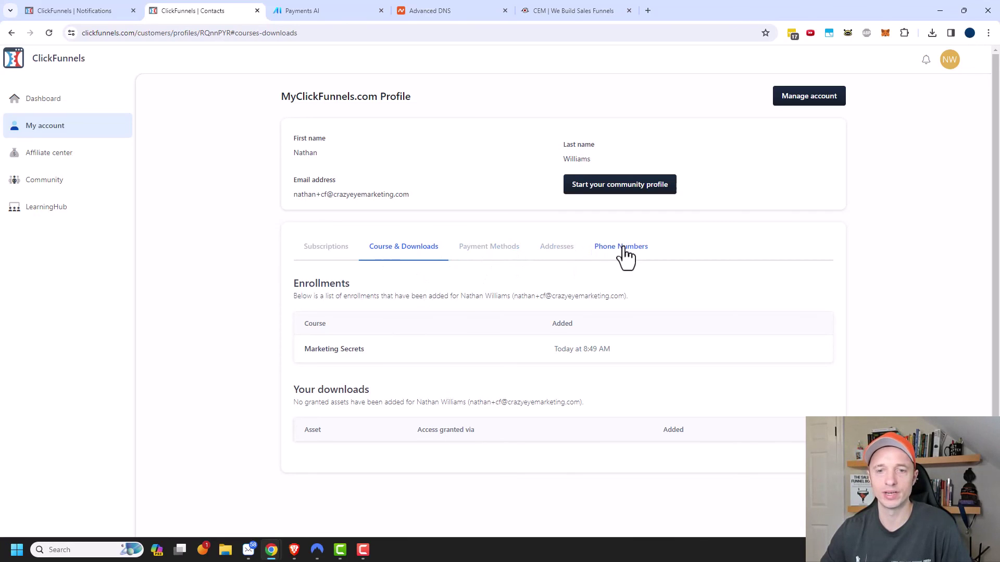
{"action": "left_click", "coordinate": [308, 247]}
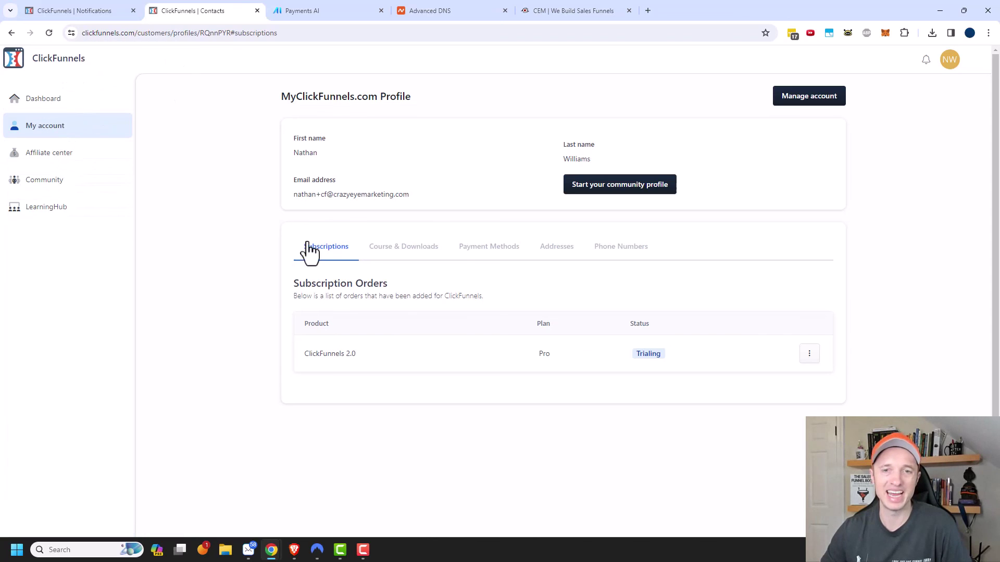
{"action": "left_click", "coordinate": [79, 8]}
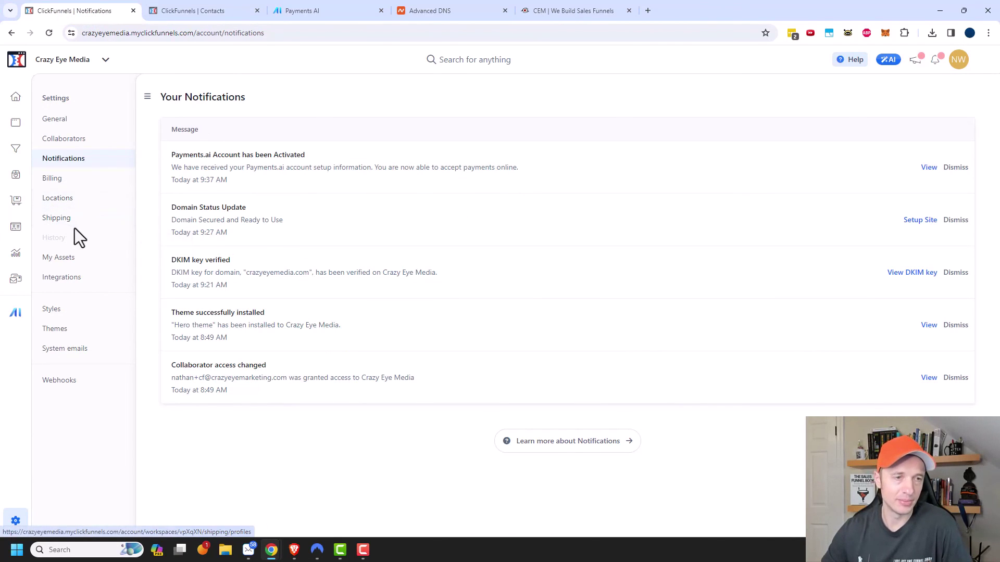
- Browse My Assets and Integrations, then view the Courses, Orders and Community system emails
{"action": "left_click", "coordinate": [79, 262]}
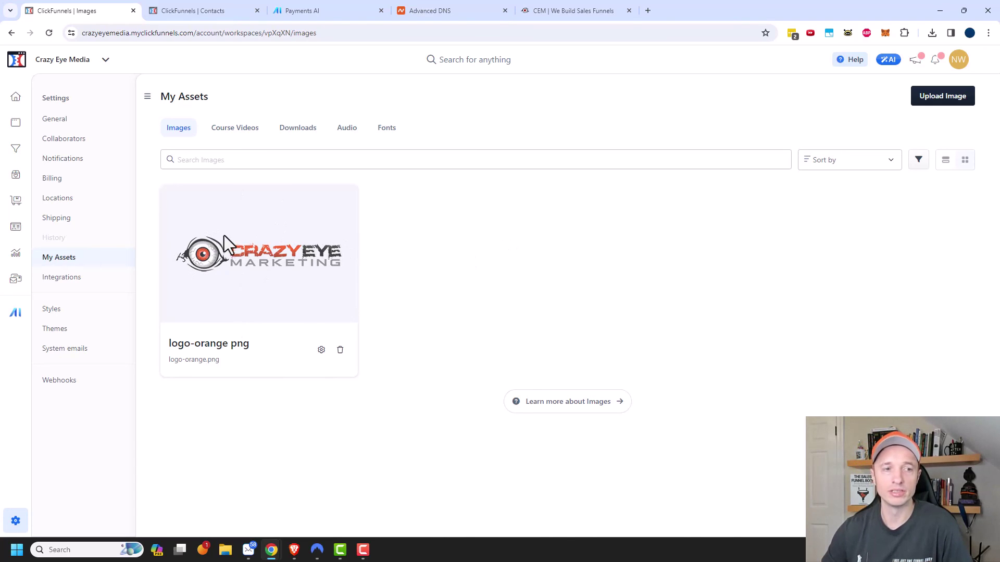
{"action": "left_click", "coordinate": [73, 280]}
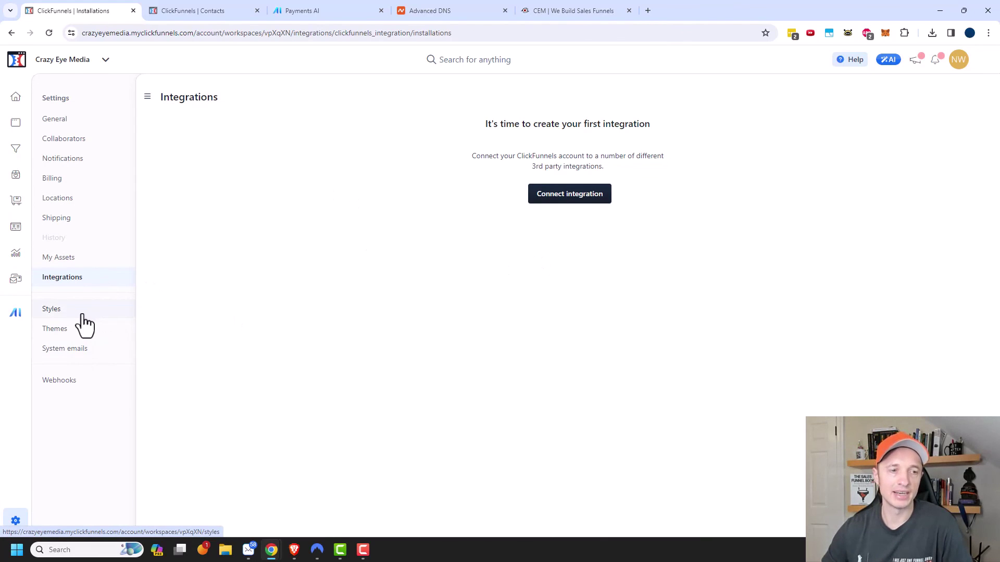
{"action": "left_click", "coordinate": [95, 350]}
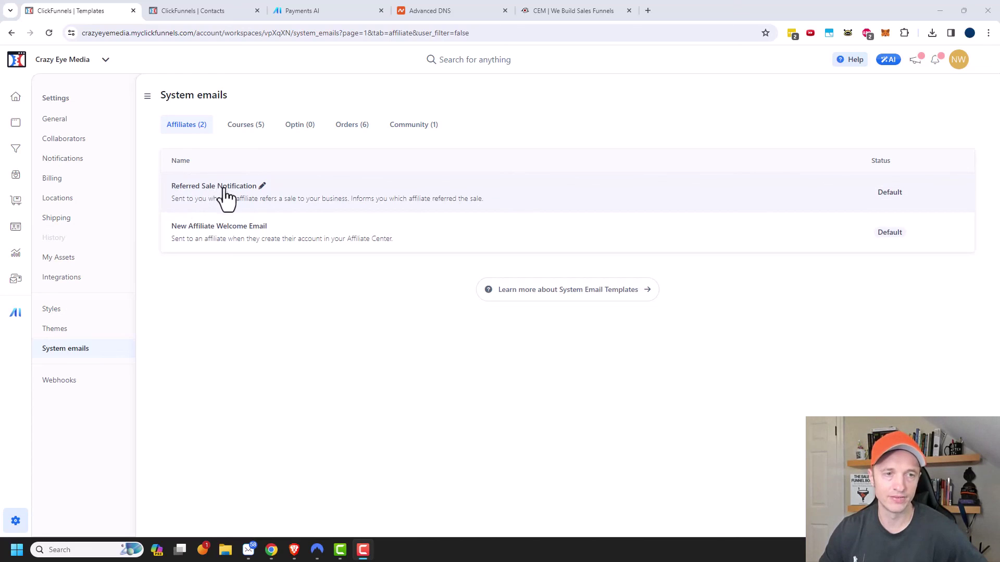
{"action": "left_click", "coordinate": [245, 126]}
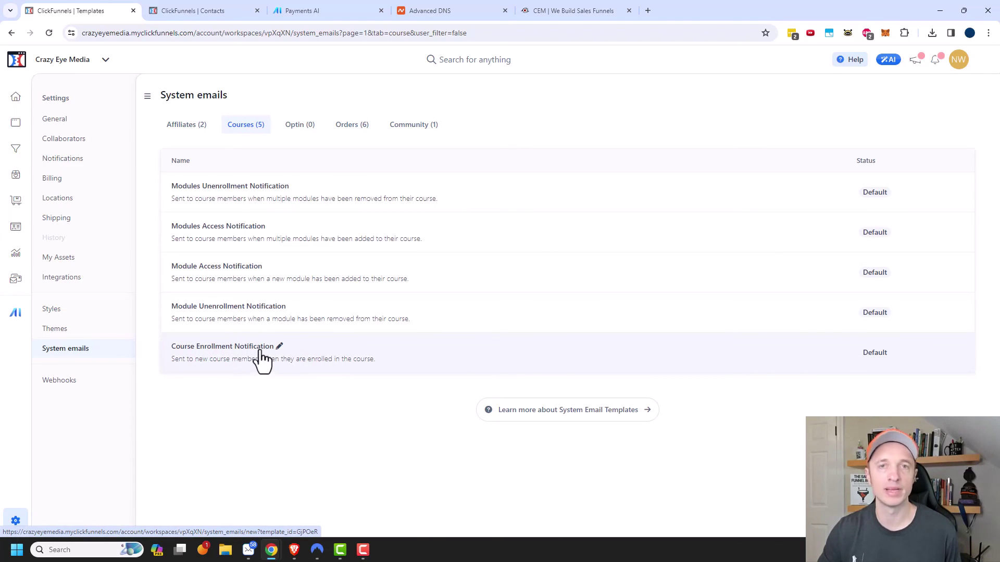
{"action": "left_click", "coordinate": [360, 122]}
{"action": "left_click", "coordinate": [409, 125]}
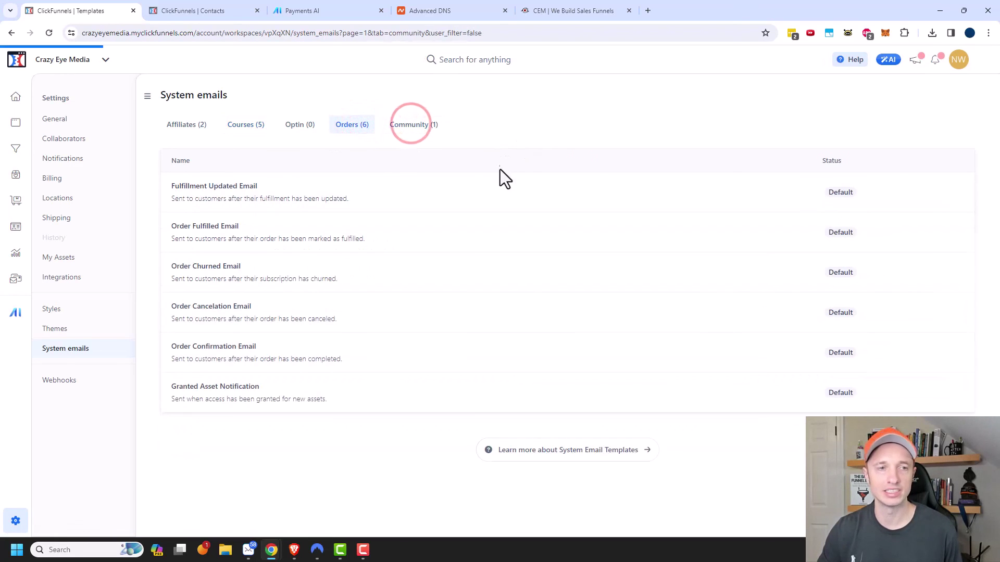